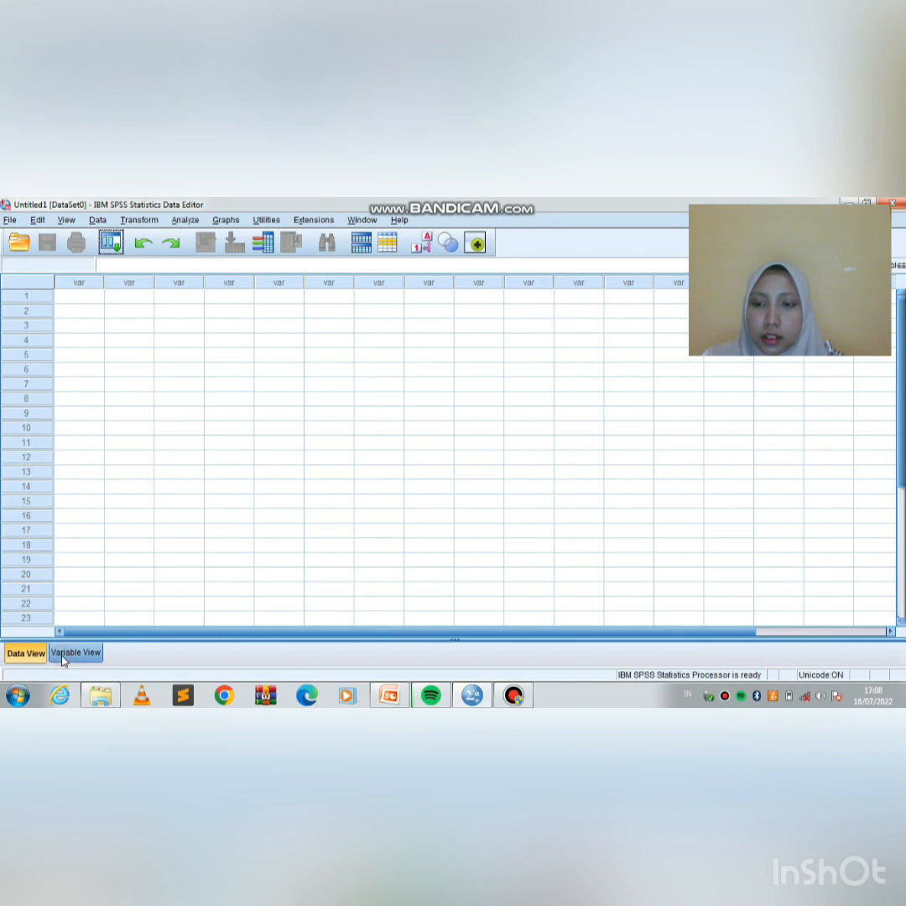
- Define two variables named MEROKOK and HIPERTENSI in the first two rows of the variable definitions
{"action": "left_click", "coordinate": [93, 661]}
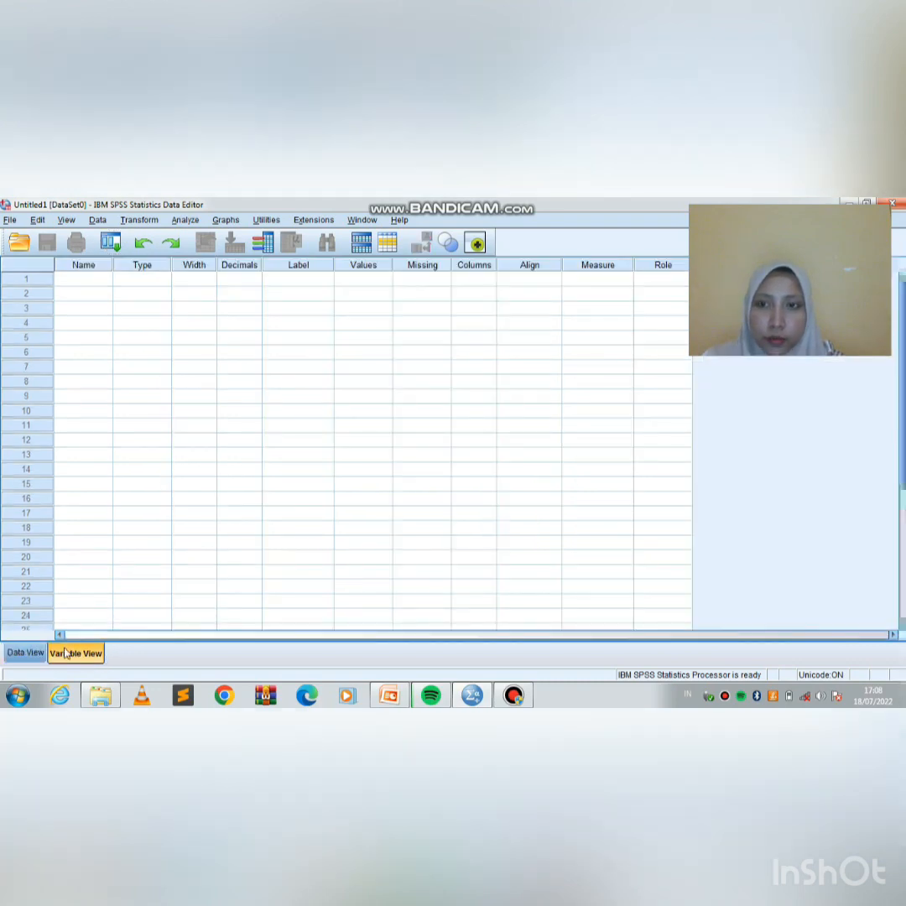
{"action": "left_click", "coordinate": [77, 280]}
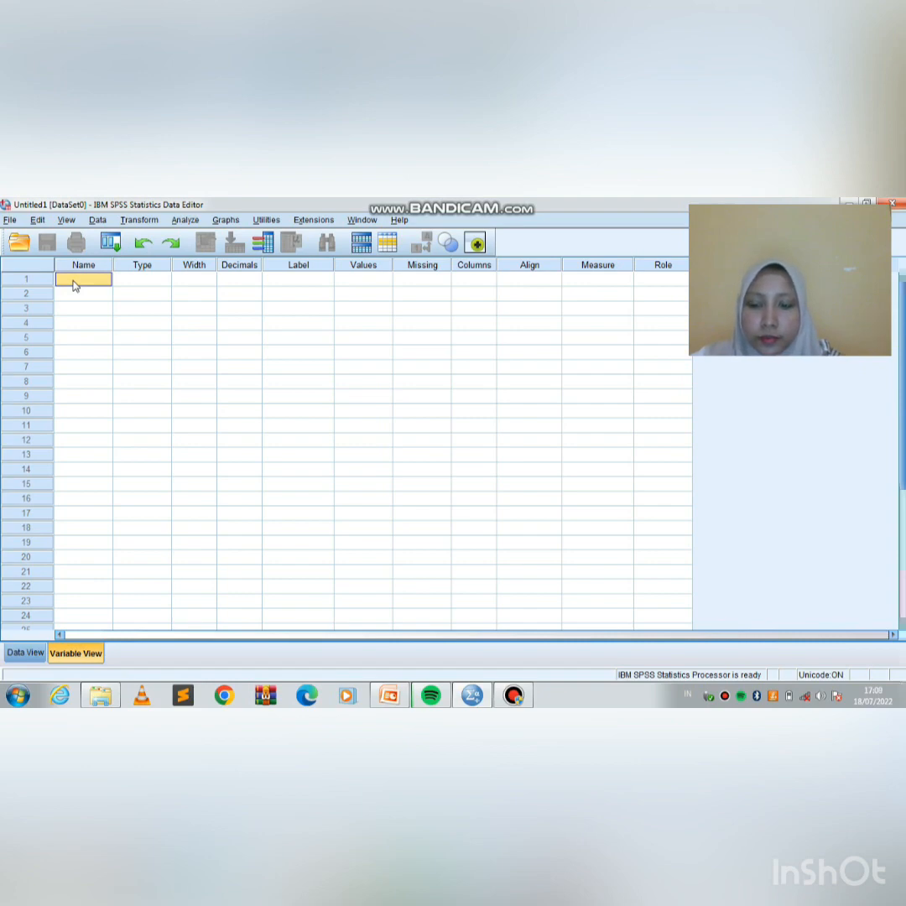
{"action": "left_click", "coordinate": [74, 282]}
{"action": "type", "text": "MEROK"}
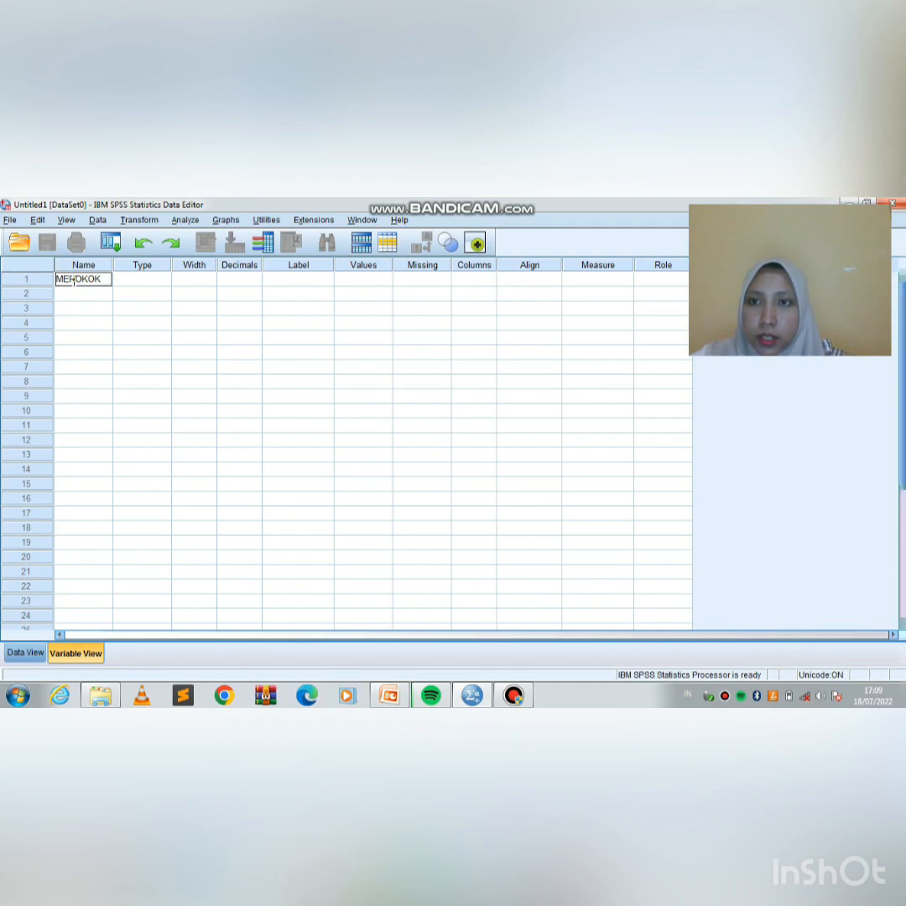
{"action": "type", "text": "OK"}
{"action": "left_click", "coordinate": [85, 296]}
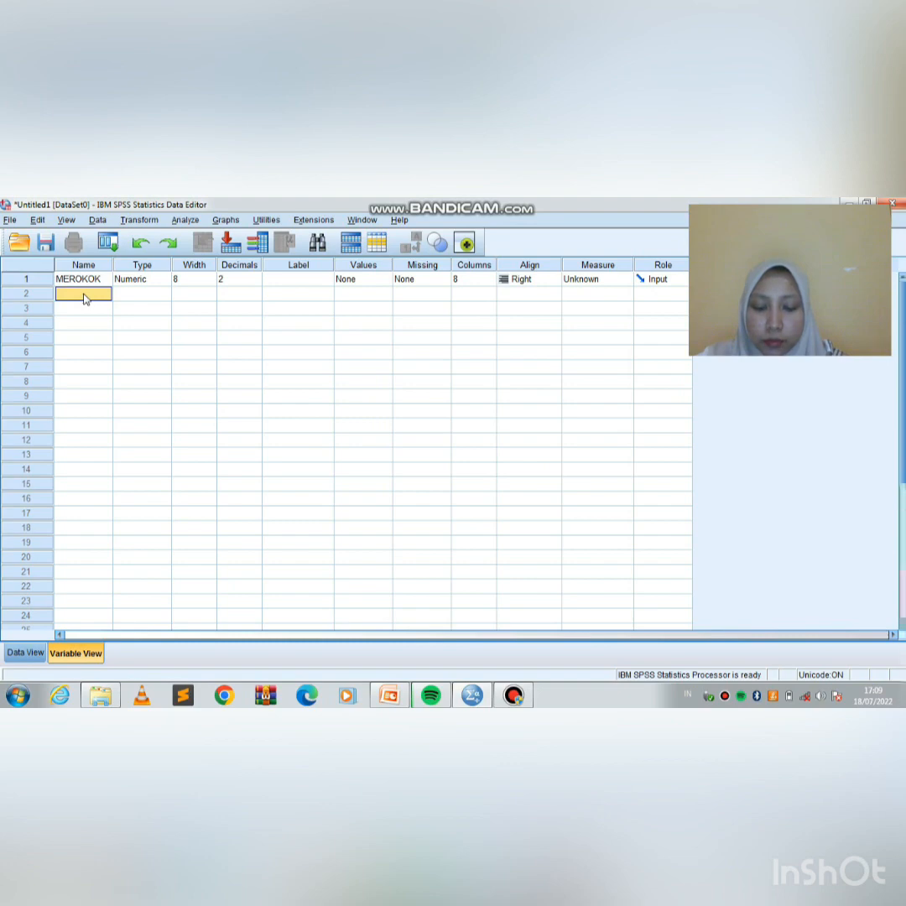
{"action": "type", "text": "H"}
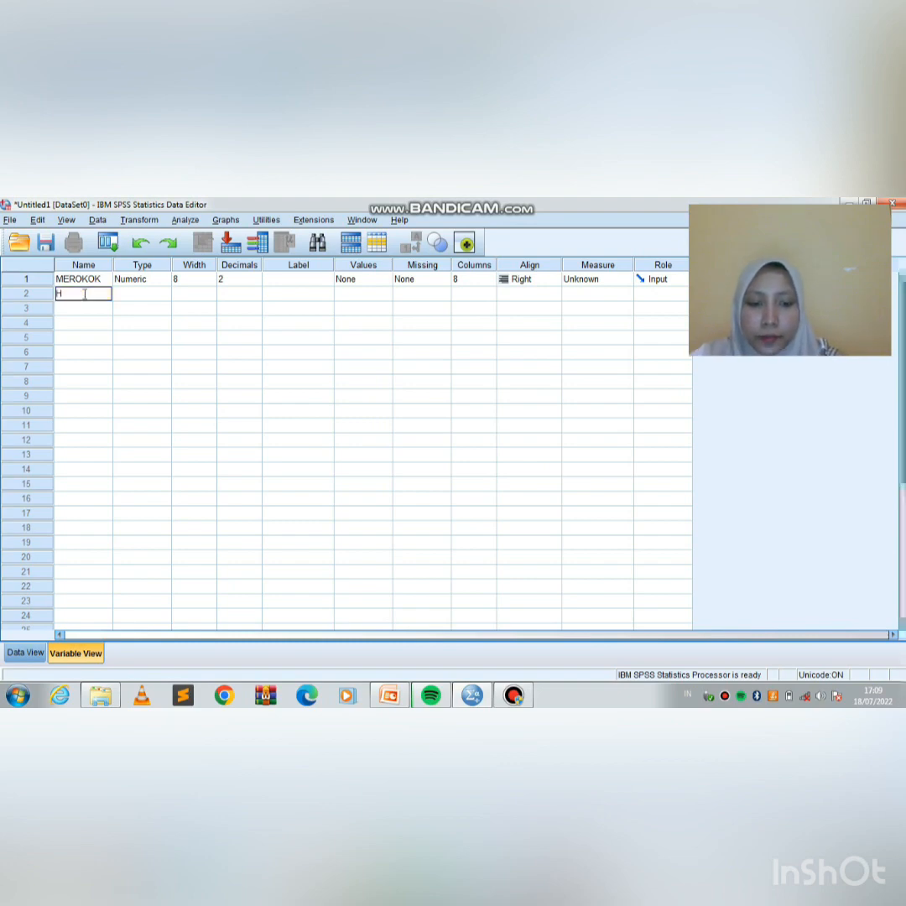
{"action": "type", "text": "IPERTENSI"}
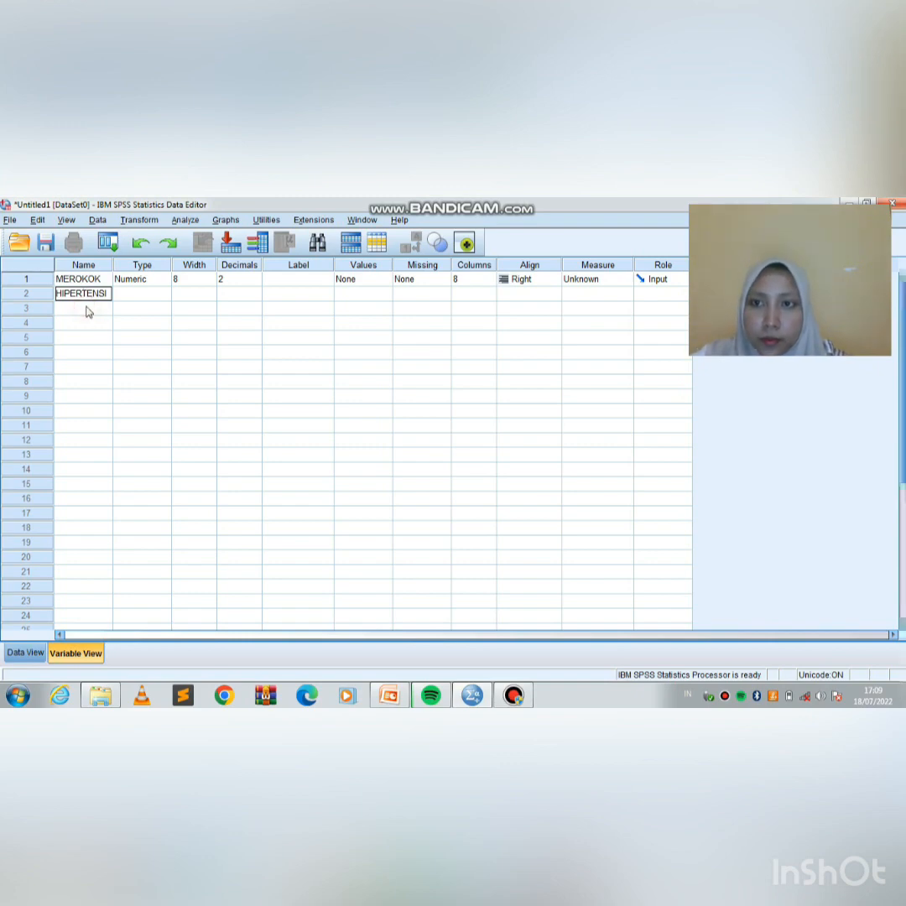
{"action": "left_click", "coordinate": [87, 312]}
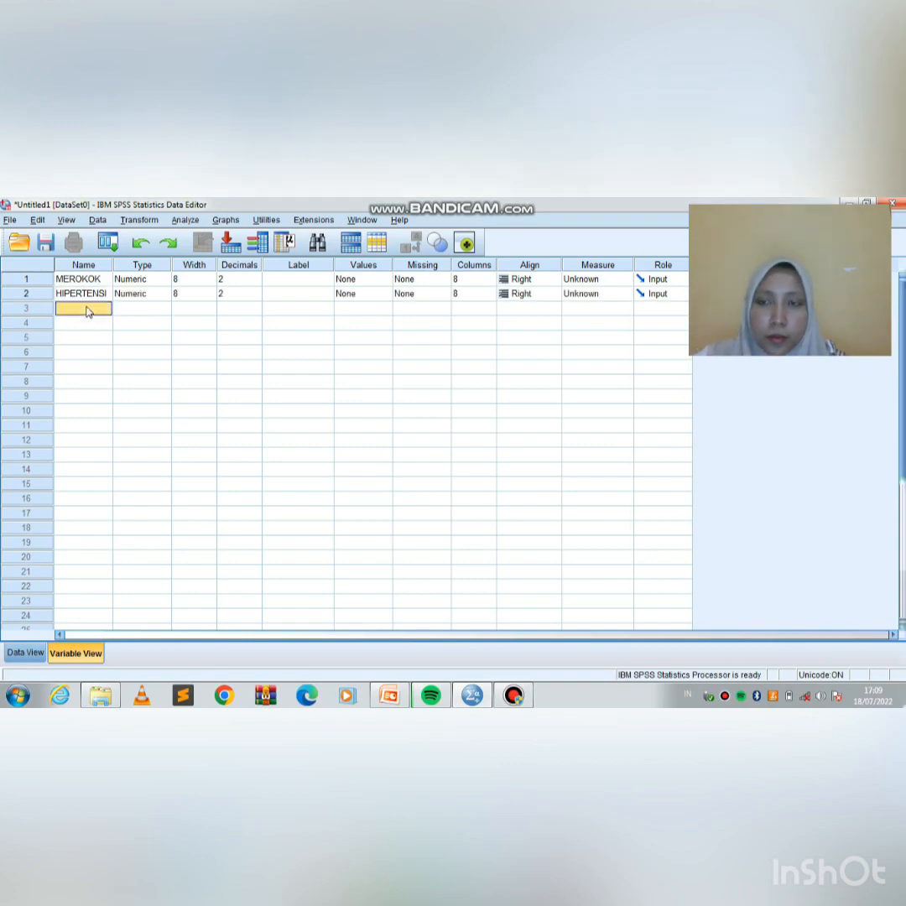
- Add a value label to the MEROKOK variable that assigns POSITIF to value 1
{"action": "left_click", "coordinate": [359, 284]}
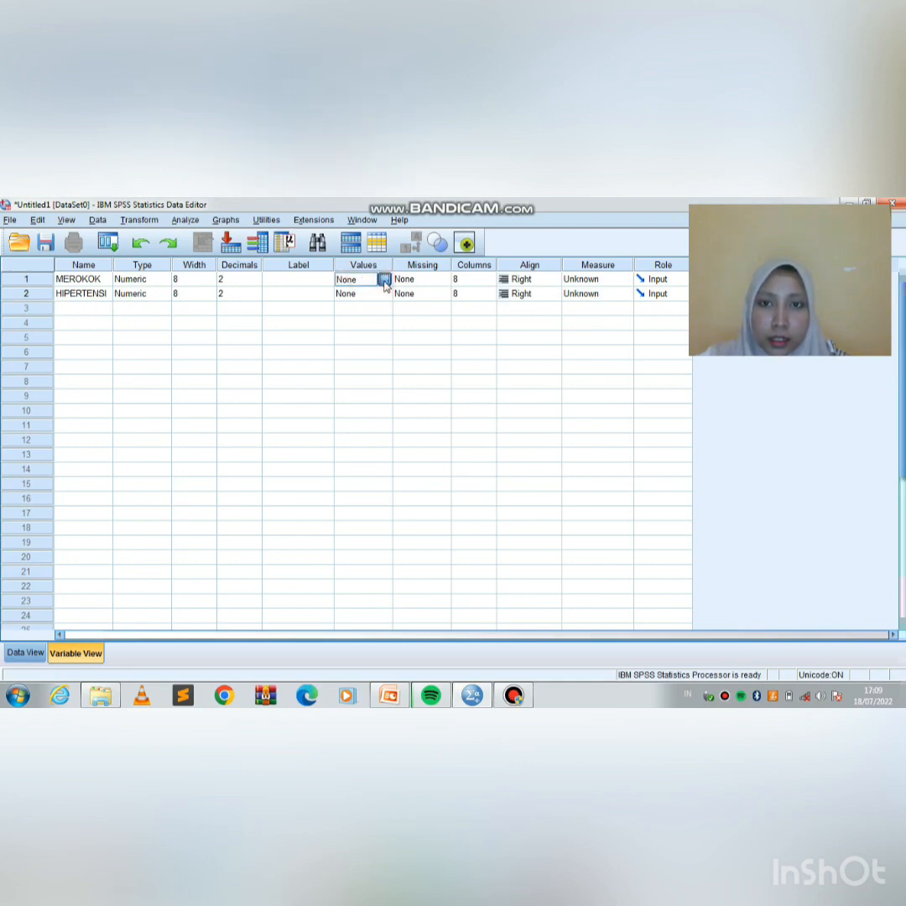
{"action": "left_click", "coordinate": [383, 281]}
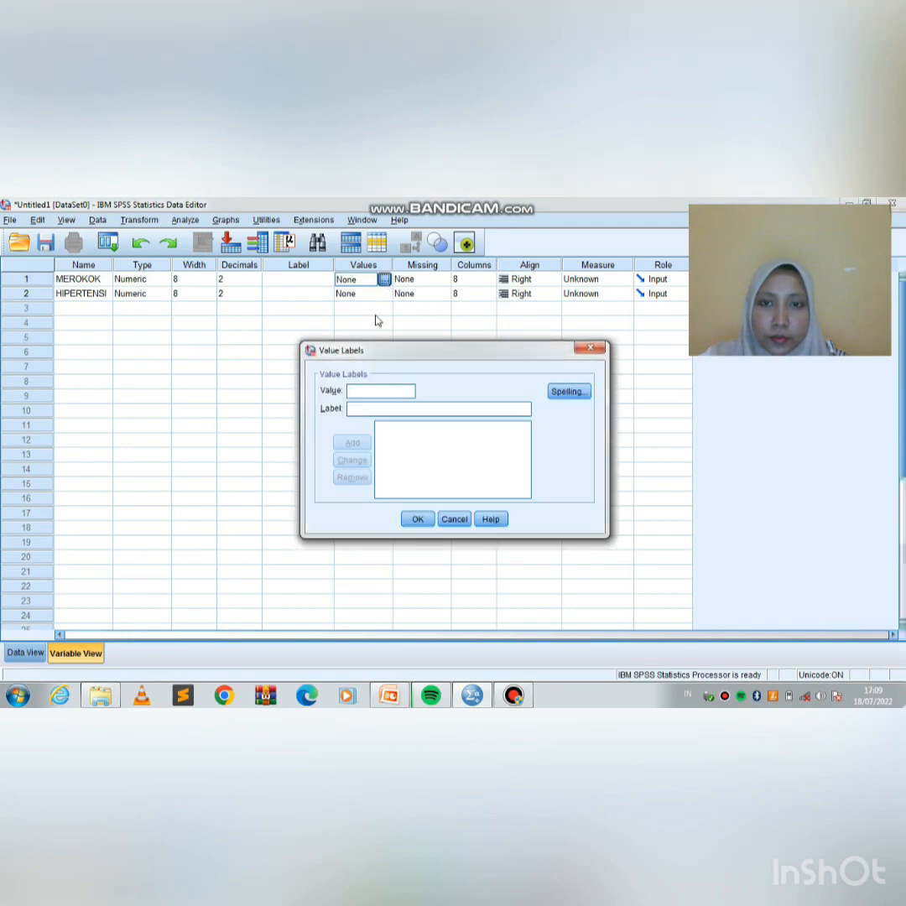
{"action": "left_click", "coordinate": [361, 389]}
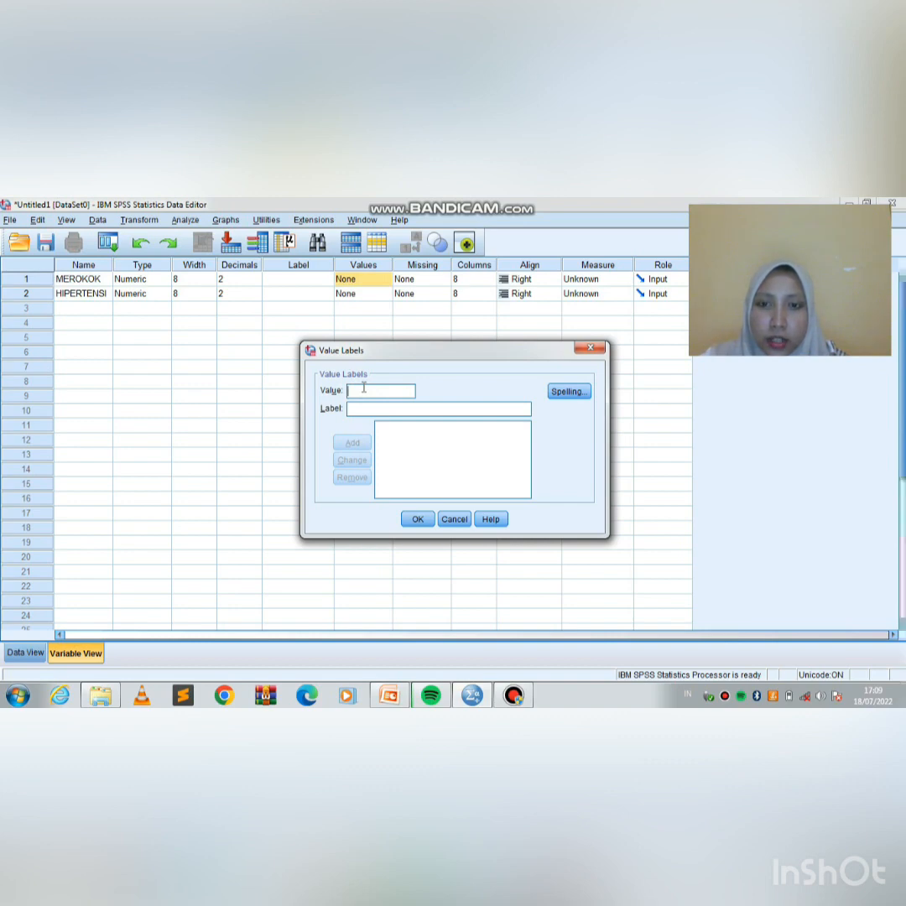
{"action": "left_click", "coordinate": [363, 408]}
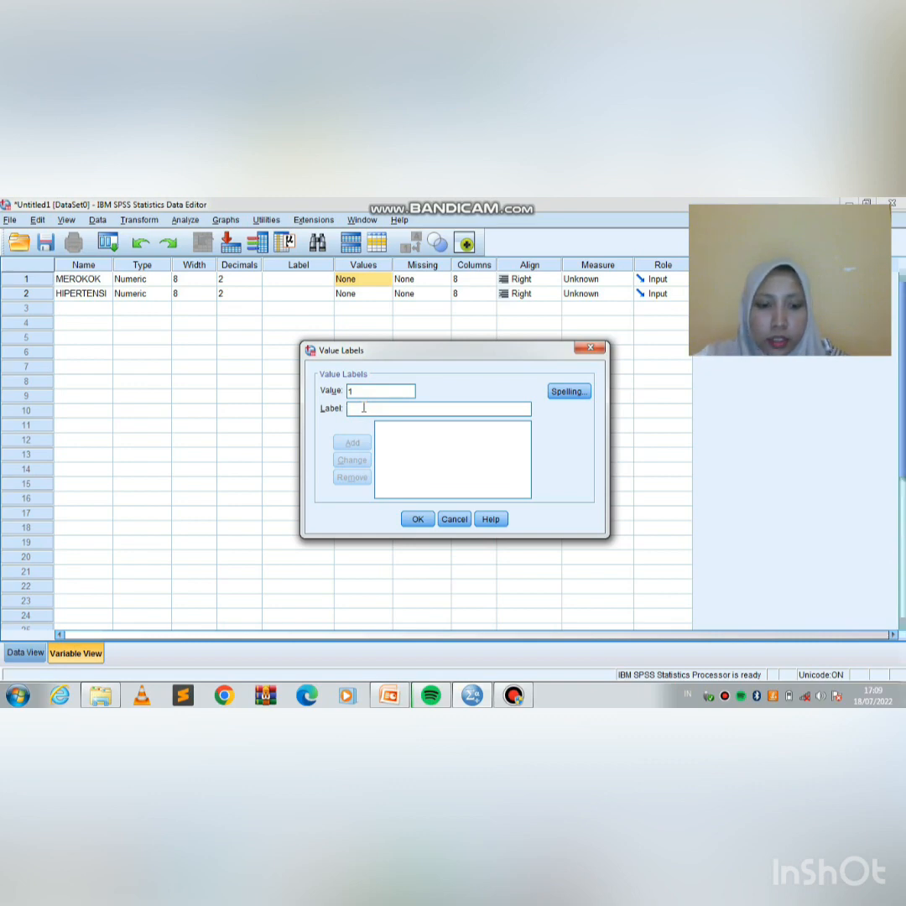
{"action": "type", "text": "po"}
{"action": "key", "text": "BackSpace"}
{"action": "key", "text": "BackSpace"}
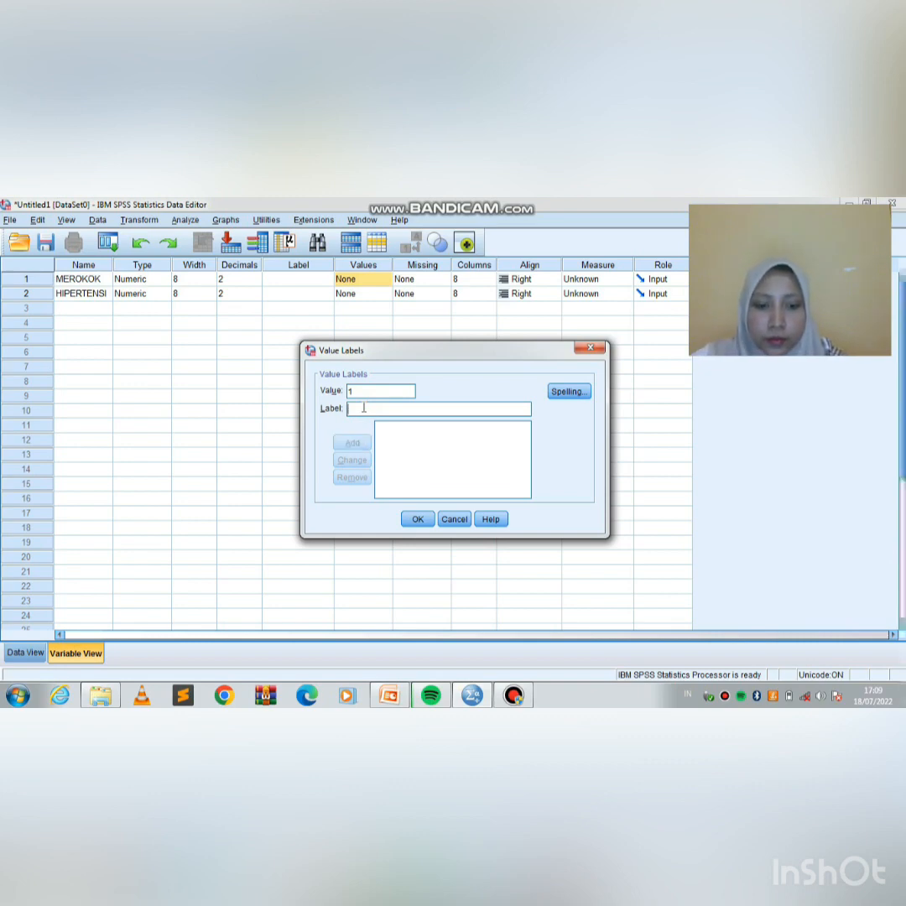
{"action": "type", "text": "POSITIF"}
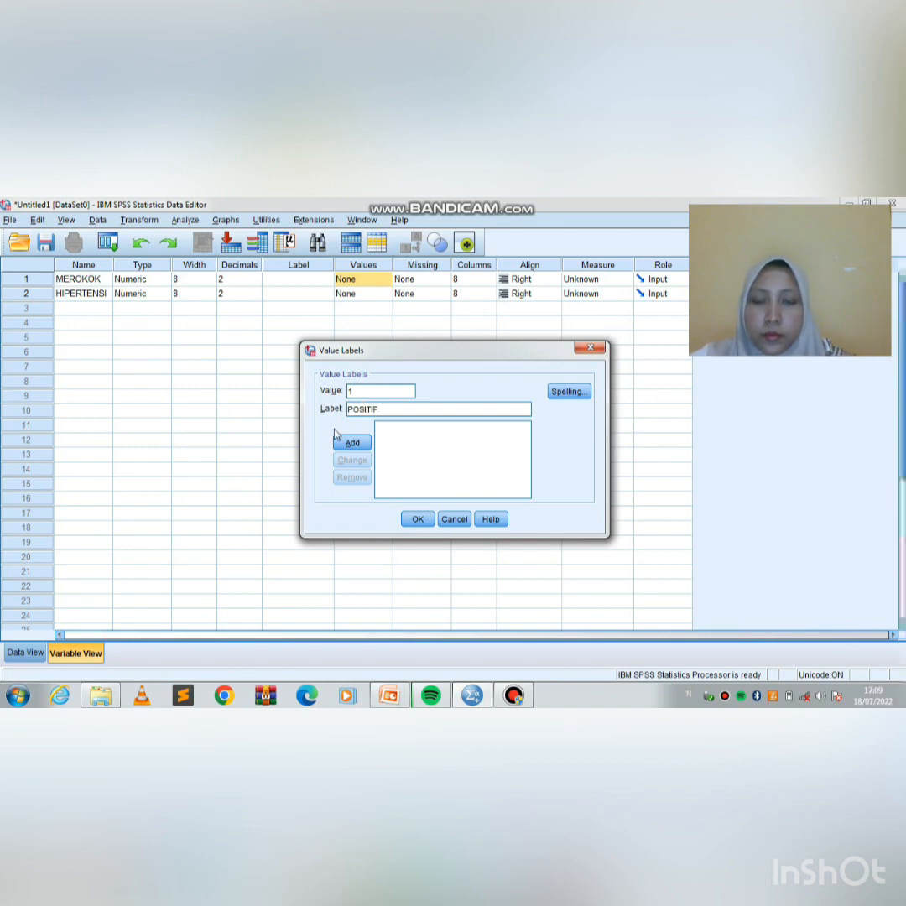
{"action": "left_click", "coordinate": [351, 444]}
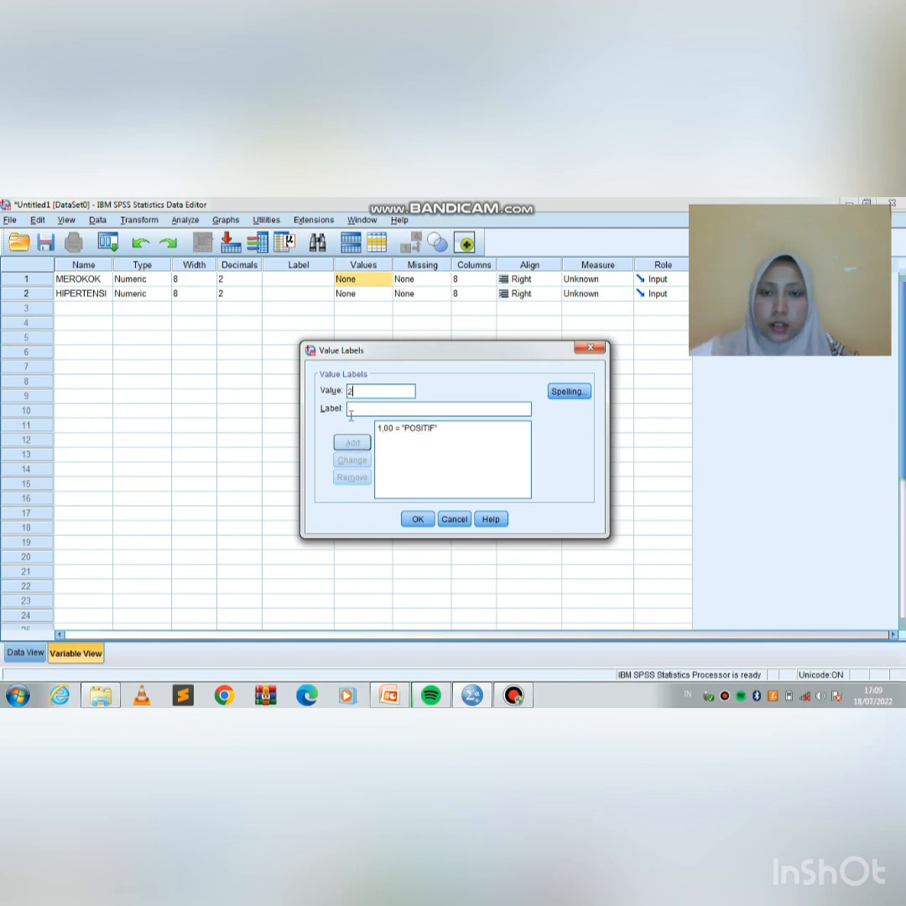
- Add the label NEGATIF for value 2 of MEROKOK and apply the variable's value labels
{"action": "type", "text": "2"}
{"action": "left_click", "coordinate": [360, 409]}
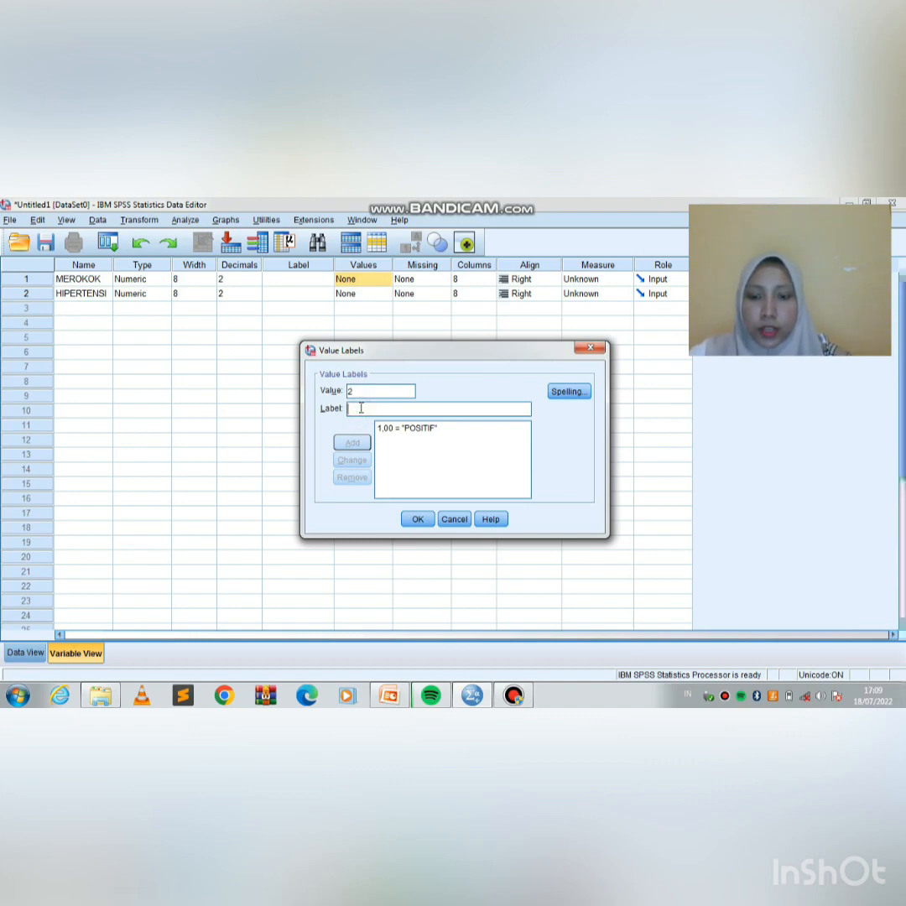
{"action": "type", "text": "NEGATIF"}
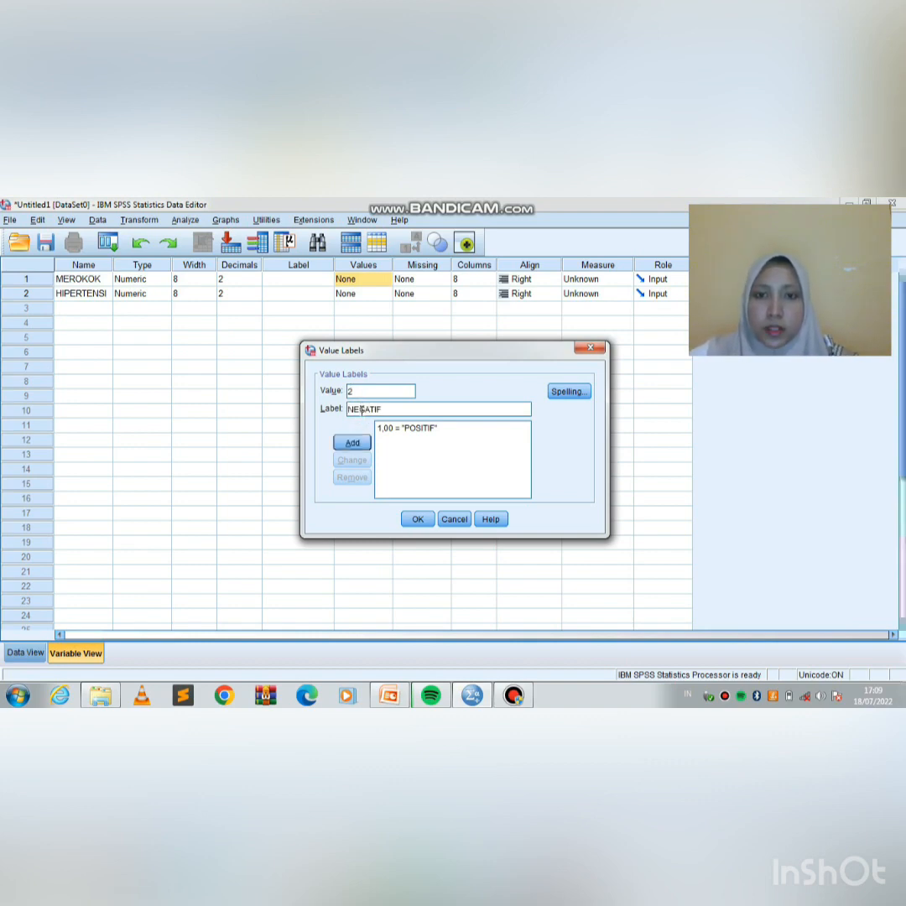
{"action": "left_click", "coordinate": [351, 444]}
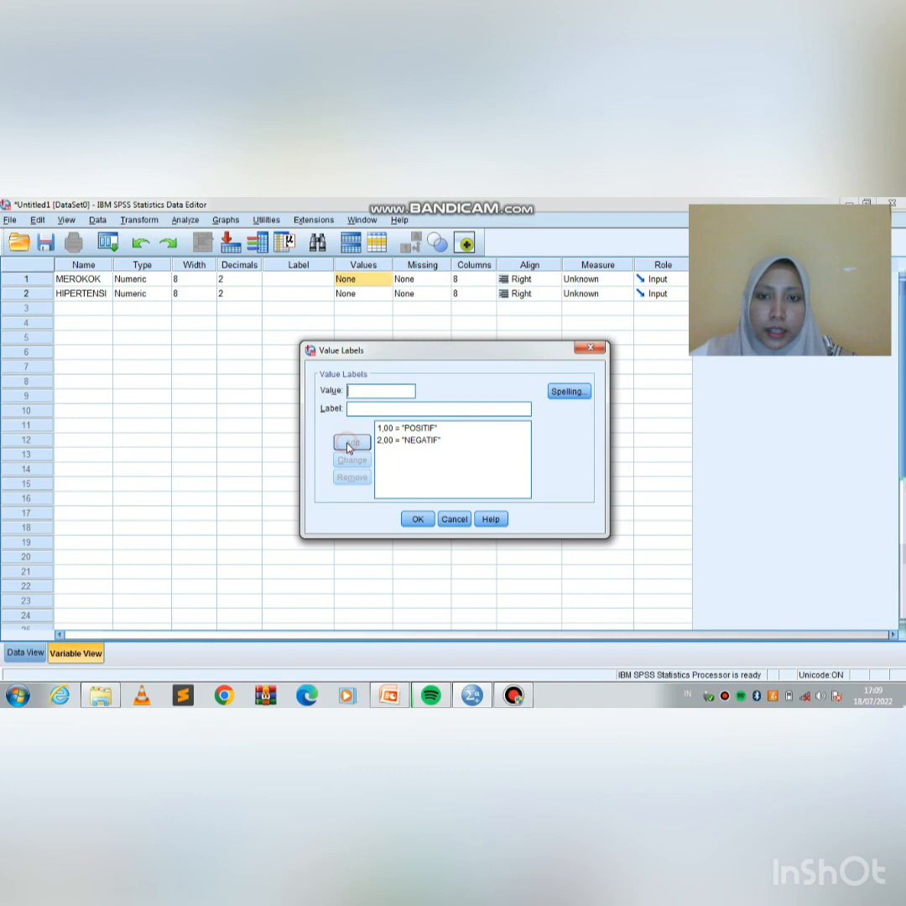
{"action": "left_click", "coordinate": [415, 520]}
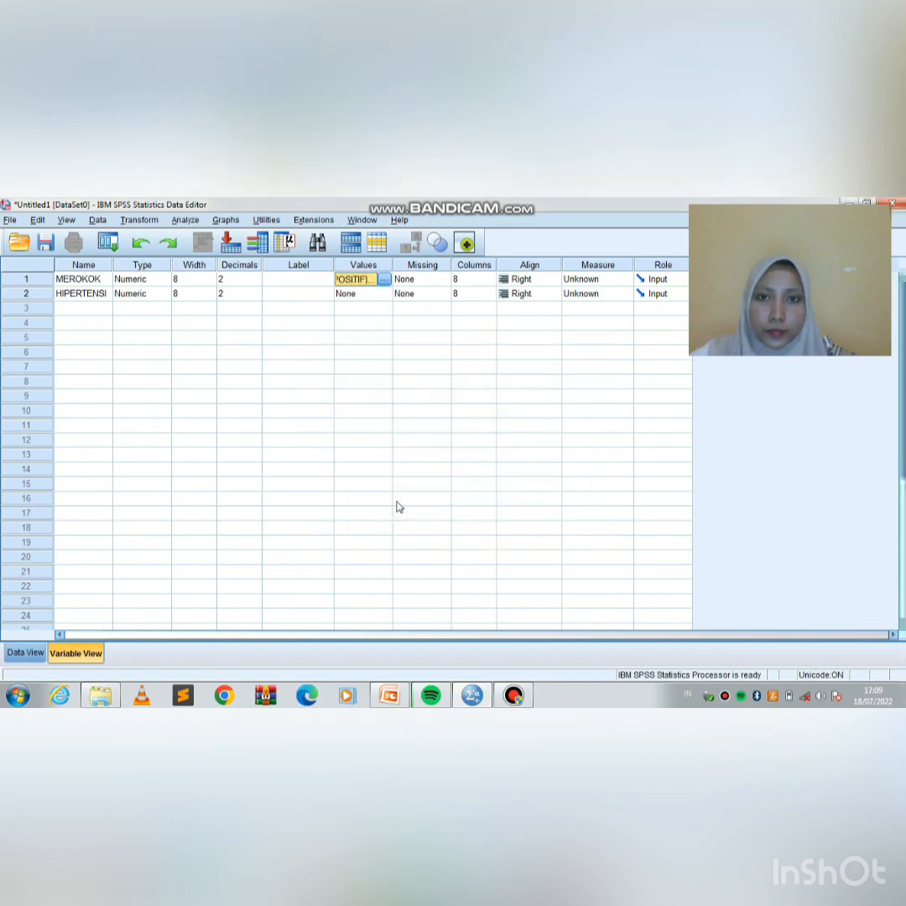
- Add a value label to the HIPERTENSI variable that assigns CHD to value 1
{"action": "left_click", "coordinate": [353, 296]}
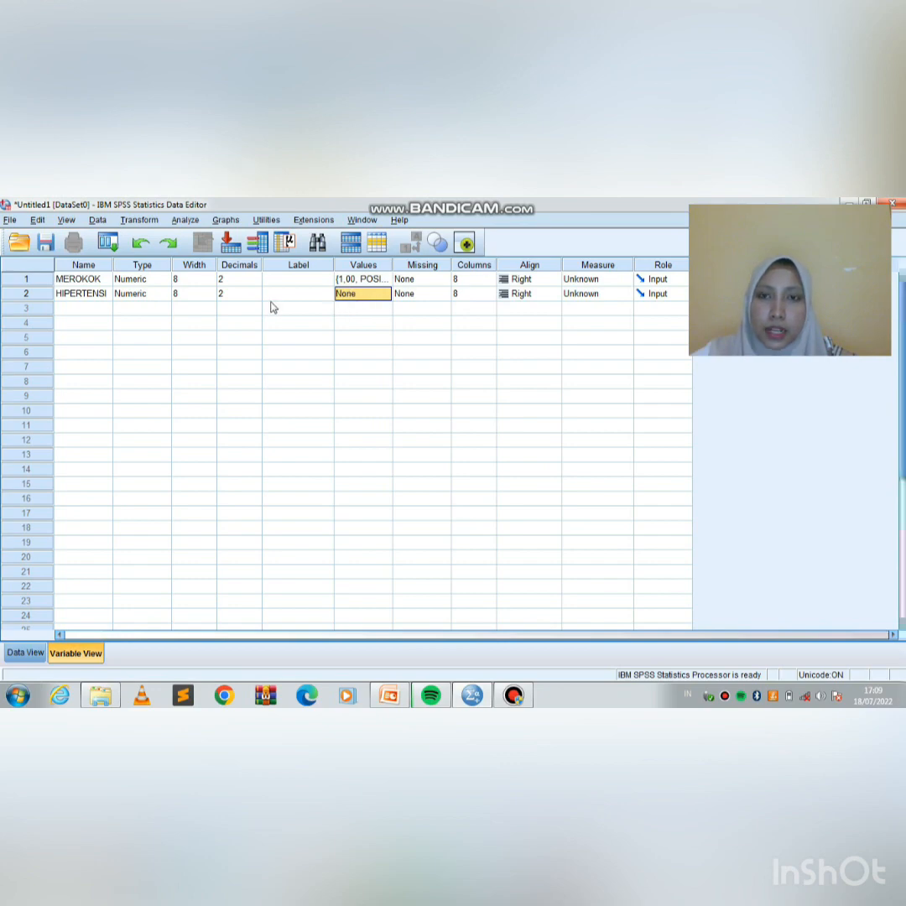
{"action": "left_click", "coordinate": [370, 296]}
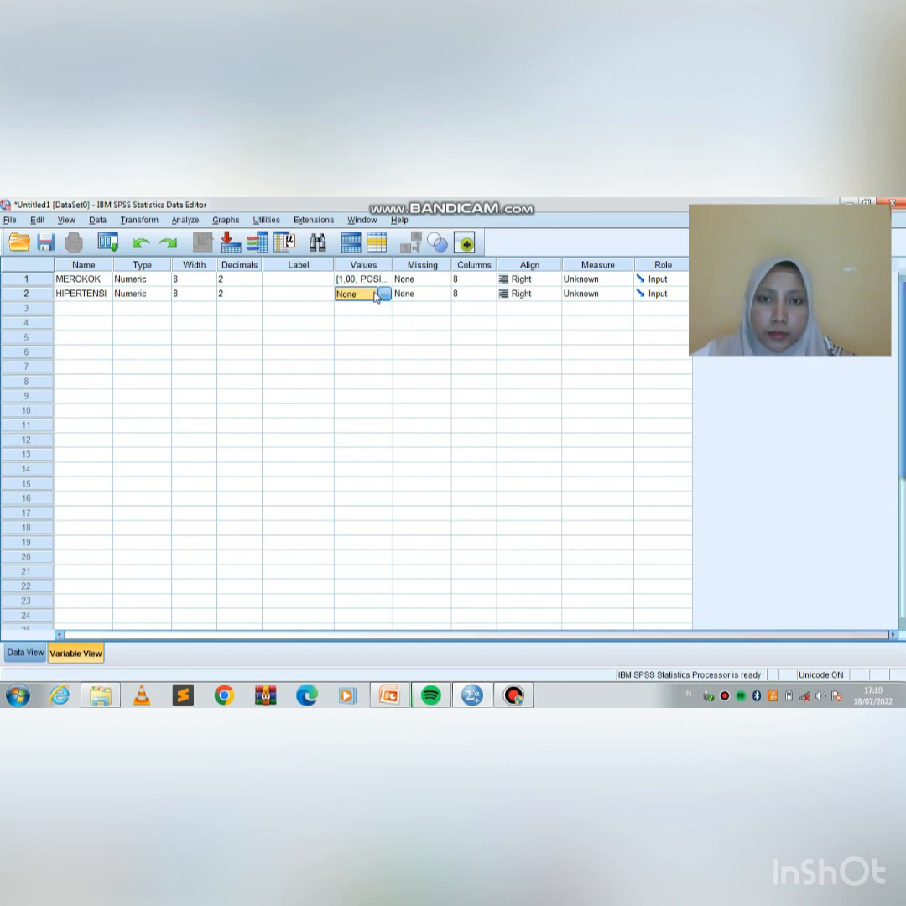
{"action": "left_click", "coordinate": [383, 295]}
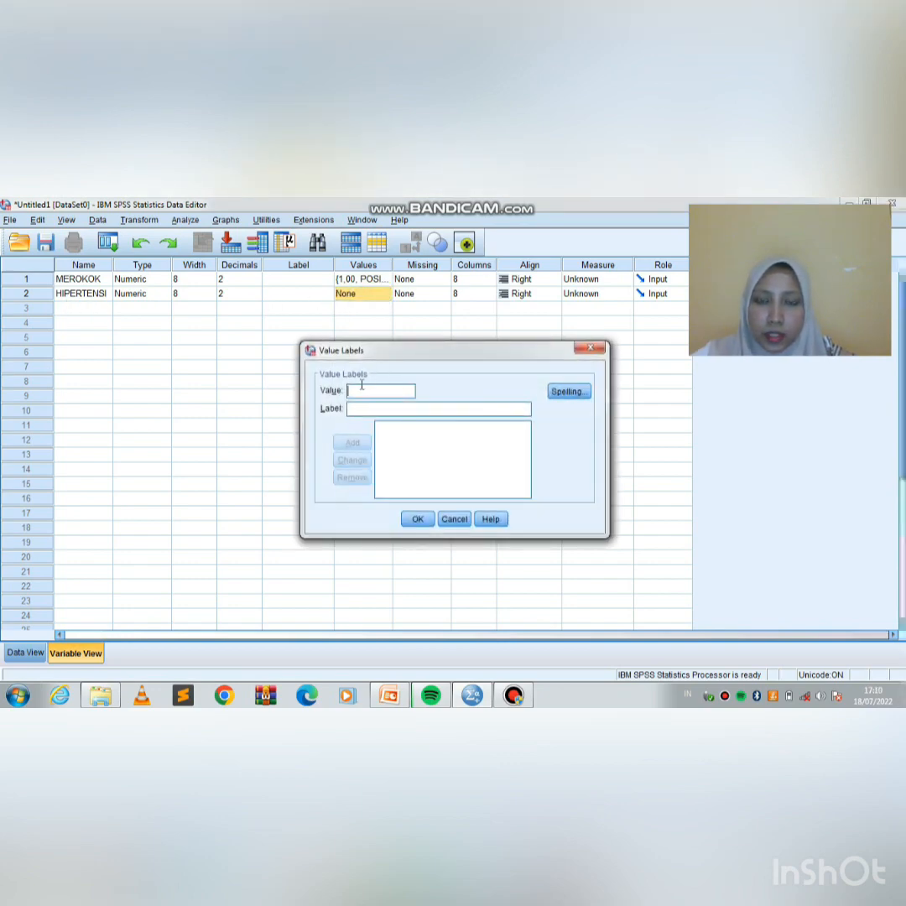
{"action": "type", "text": "1"}
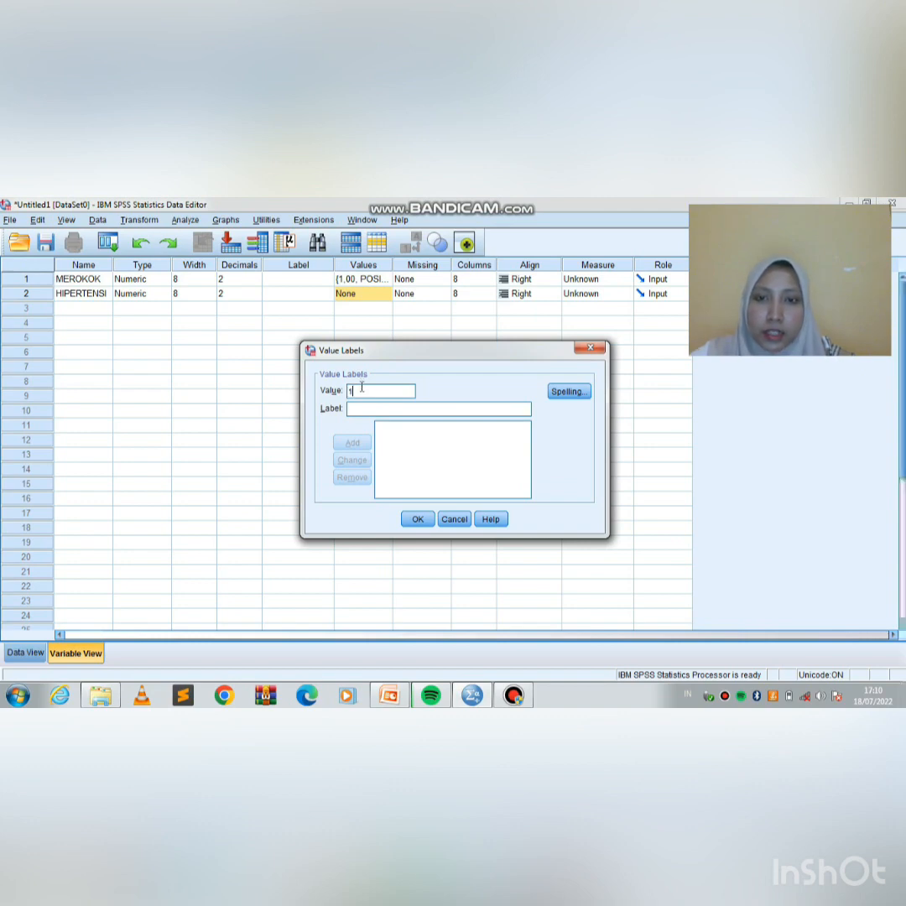
{"action": "left_click", "coordinate": [362, 408]}
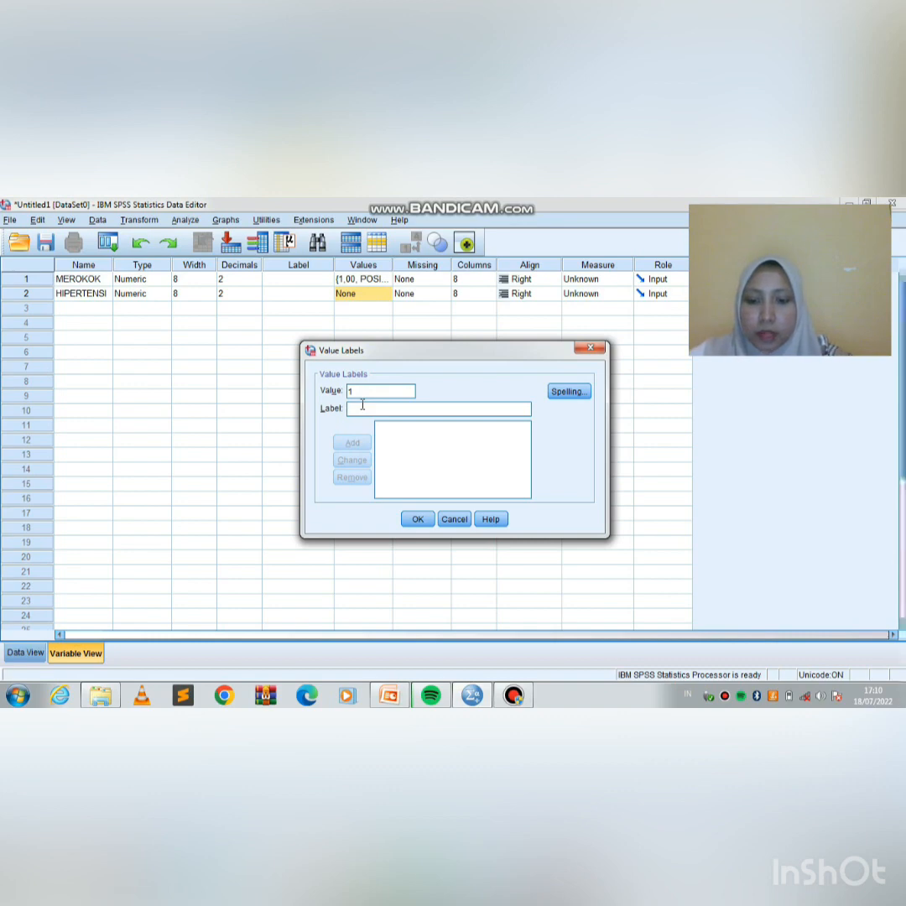
{"action": "type", "text": "CHD"}
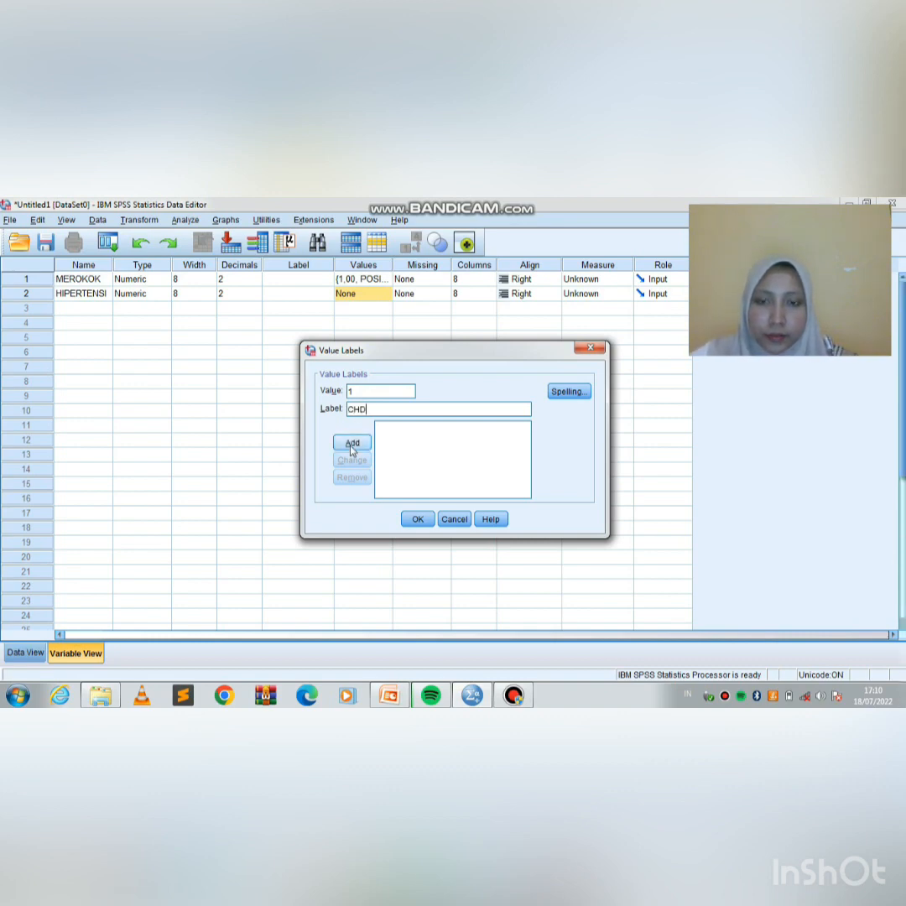
{"action": "left_click", "coordinate": [353, 445]}
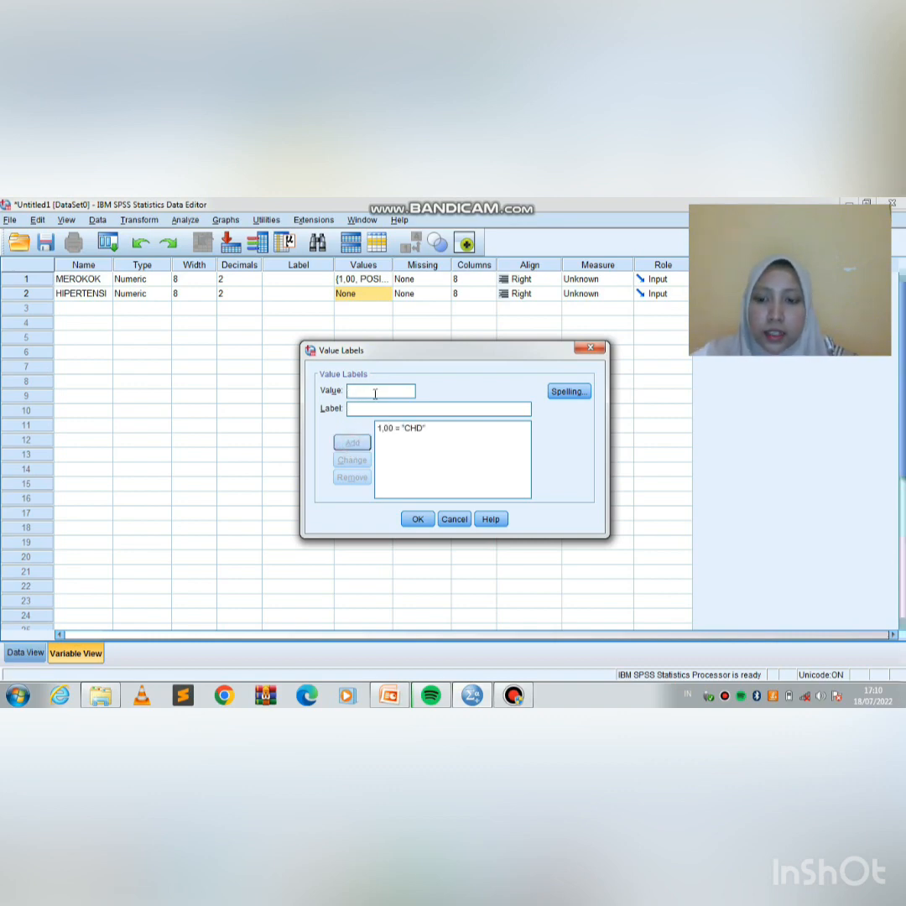
- Add the label NON - CHD for value 2 of HIPERTENSI and apply the variable's value labels
{"action": "type", "text": "2"}
{"action": "left_click", "coordinate": [358, 409]}
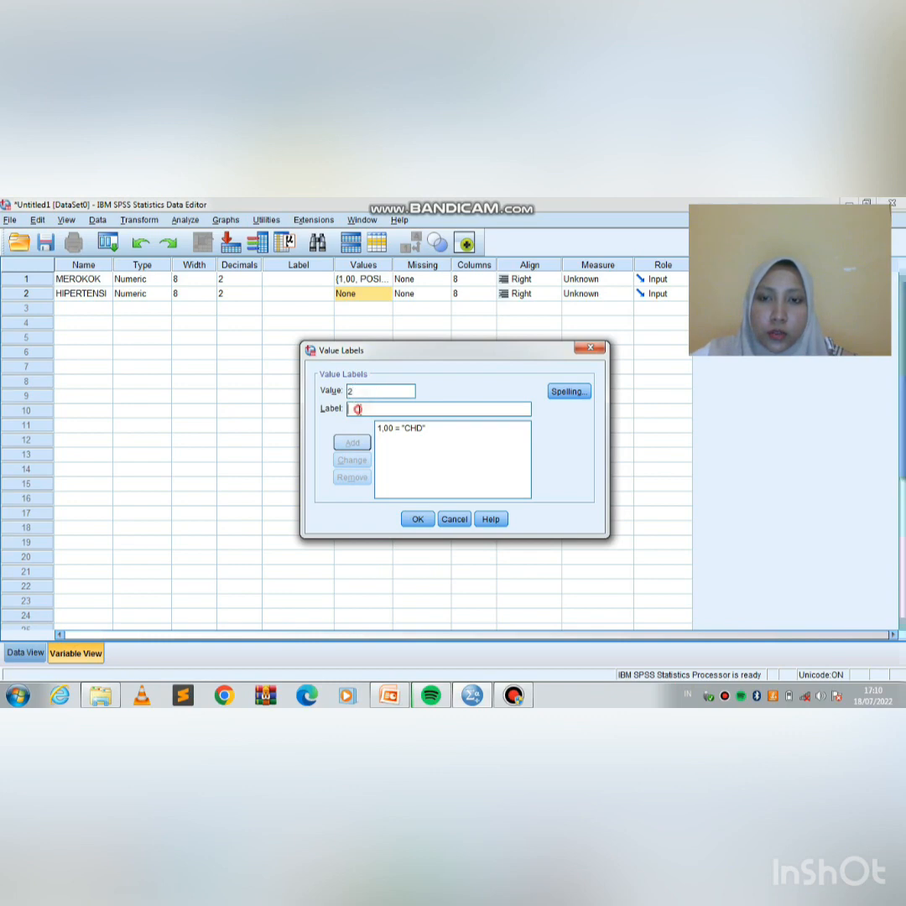
{"action": "type", "text": "NON - CHD"}
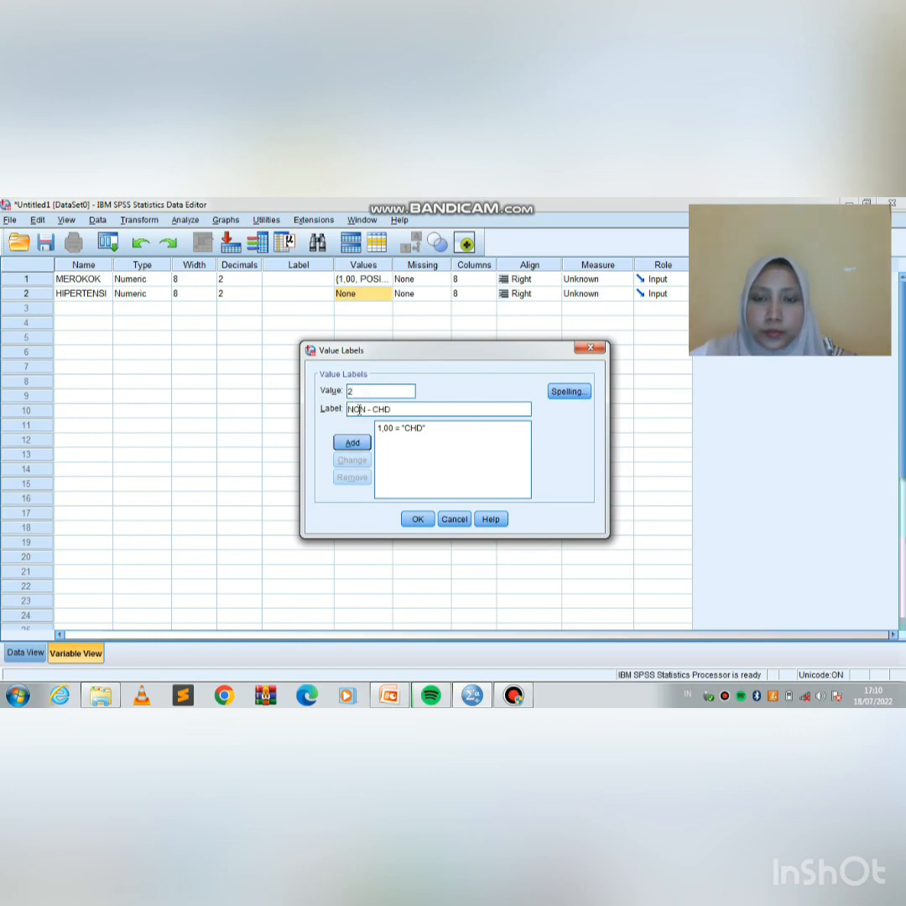
{"action": "left_click", "coordinate": [353, 443]}
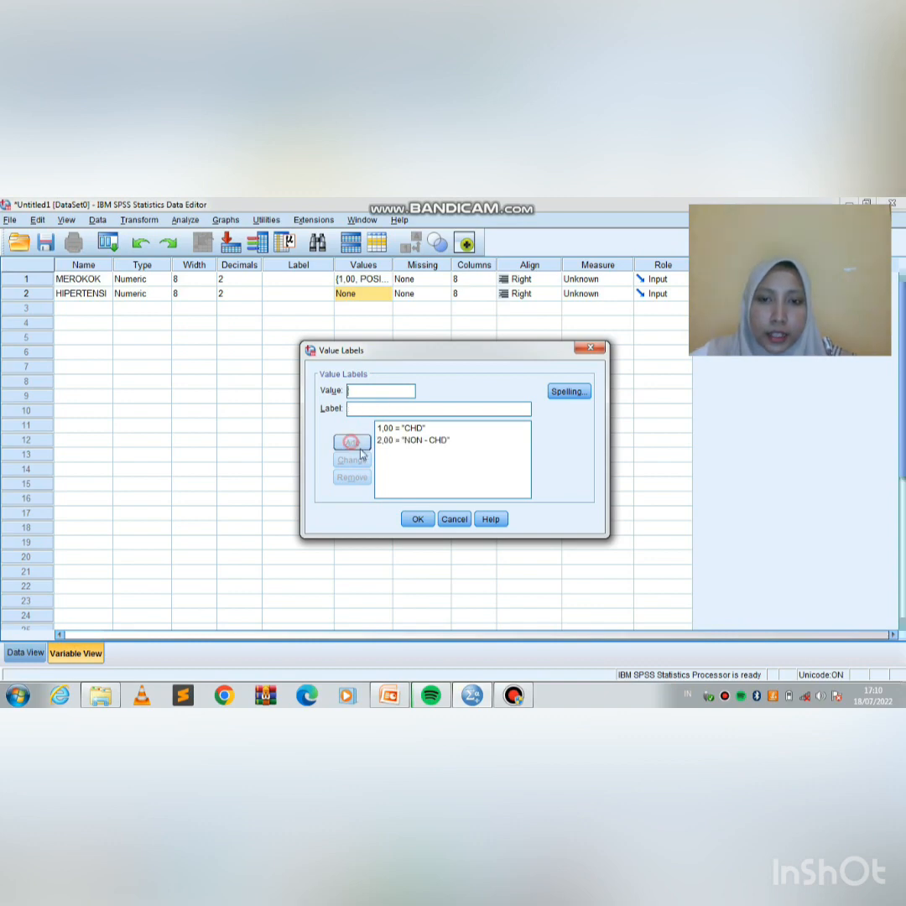
{"action": "left_click", "coordinate": [416, 519]}
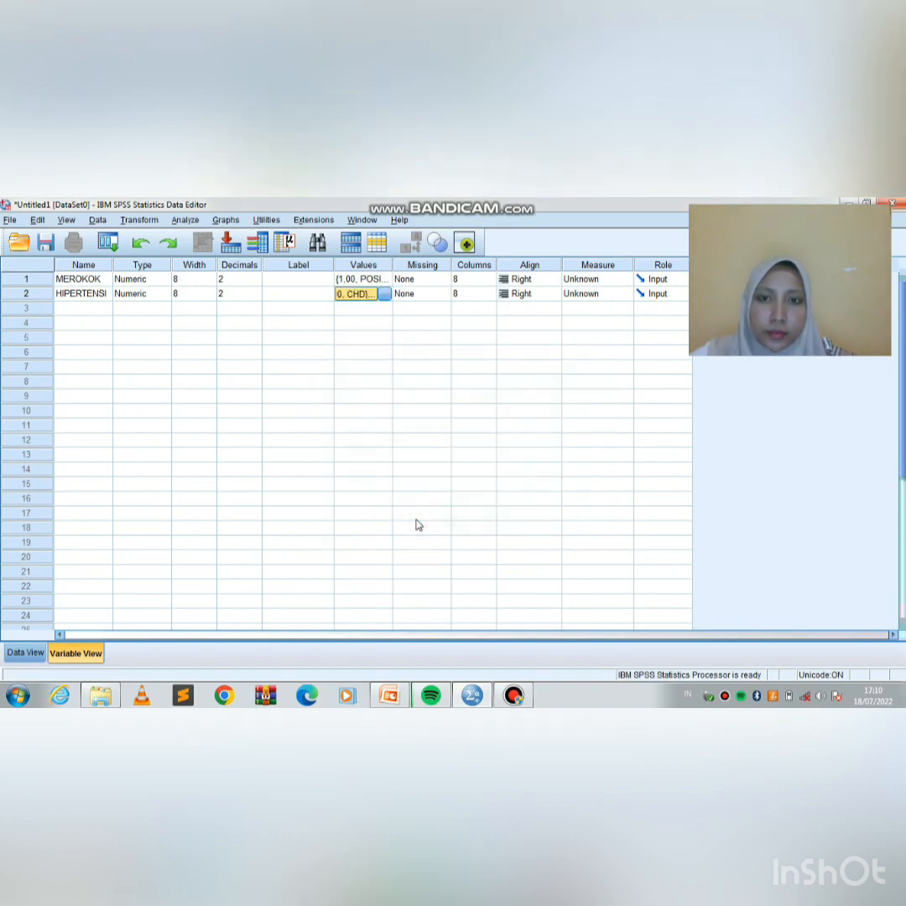
- Define a third variable named DATA below HIPERTENSI and switch to the data sheet
{"action": "left_click", "coordinate": [84, 308]}
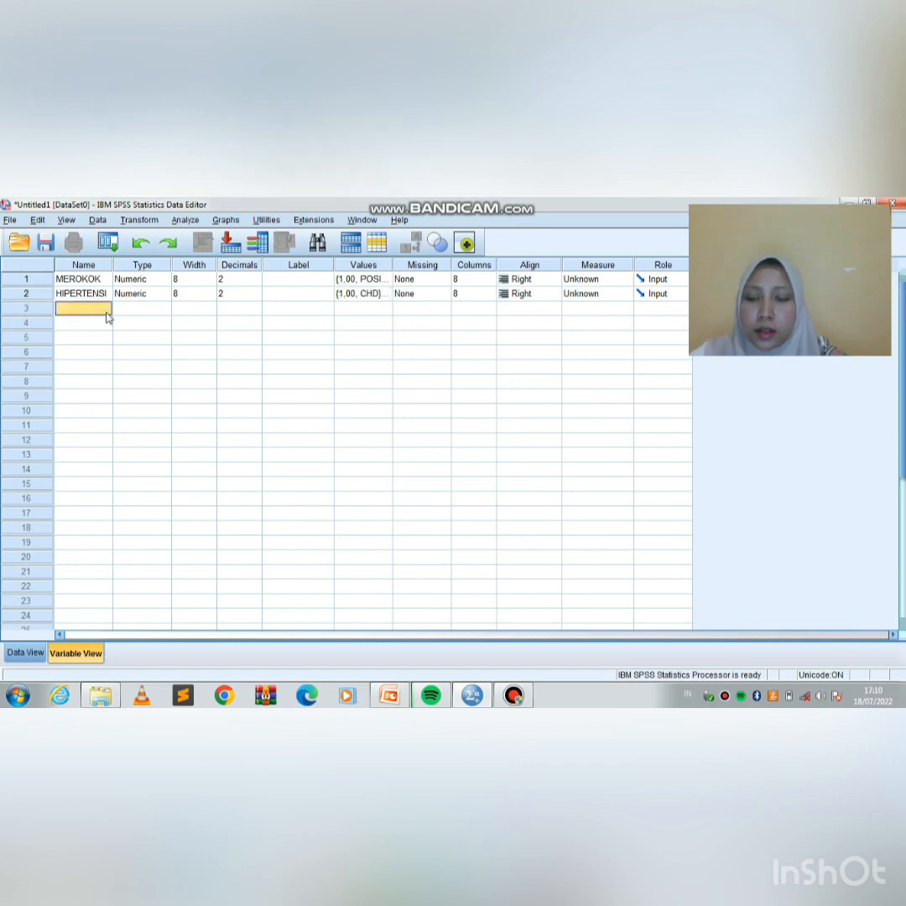
{"action": "type", "text": "DATA"}
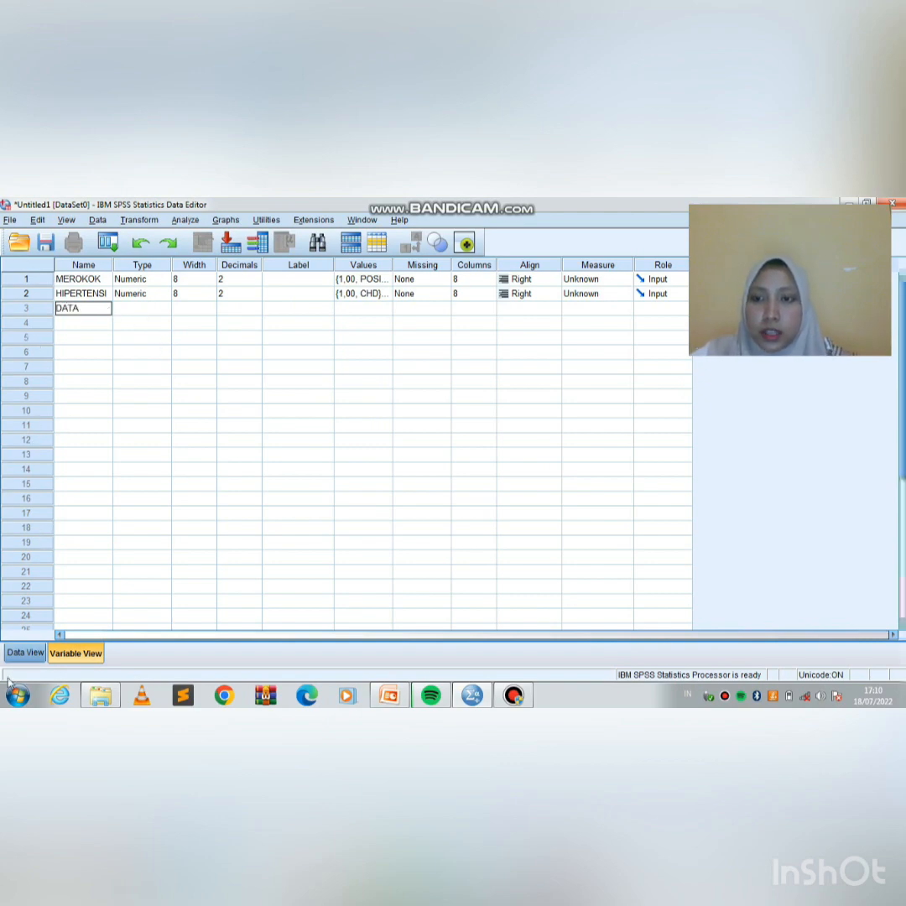
{"action": "left_click", "coordinate": [24, 655]}
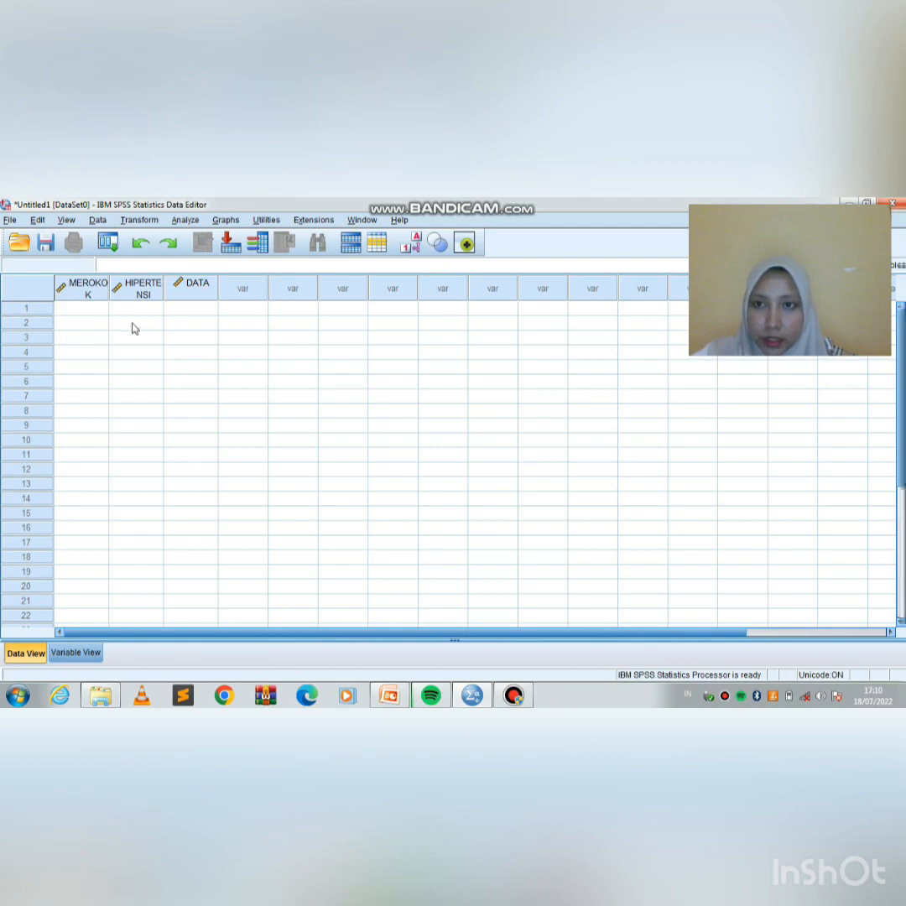
- Enter the first case with MEROKOK 1, HIPERTENSI 1 and DATA 45
{"action": "left_click", "coordinate": [98, 309]}
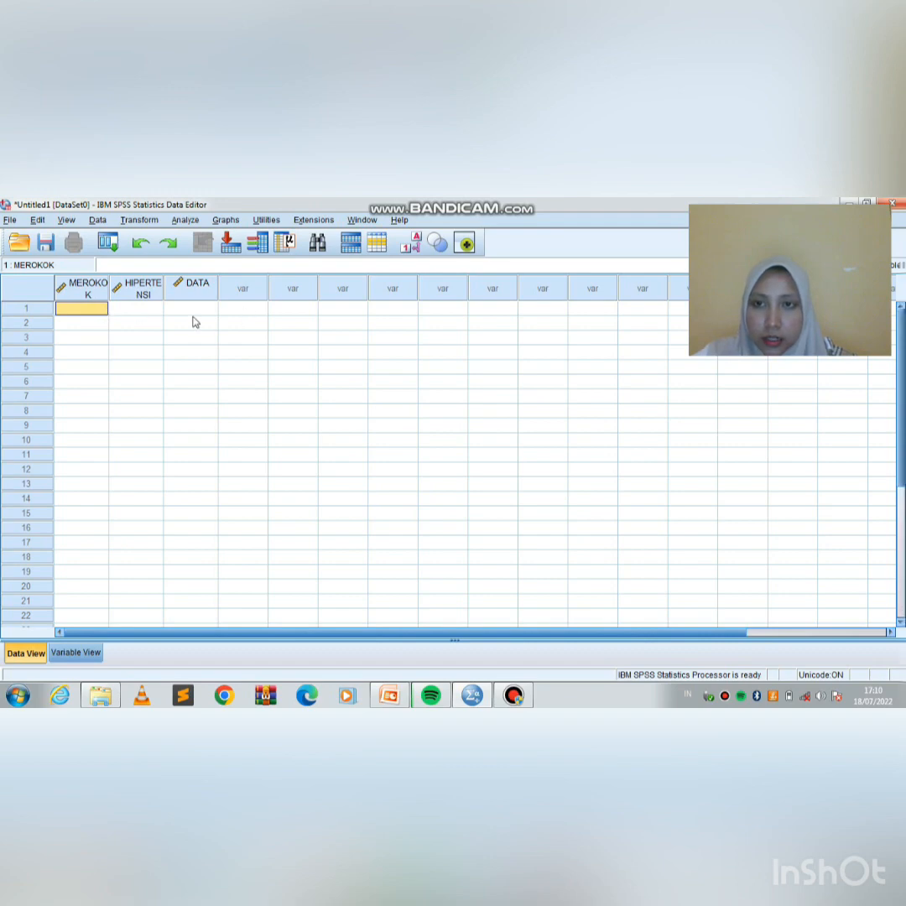
{"action": "type", "text": "1"}
{"action": "left_click", "coordinate": [143, 314]}
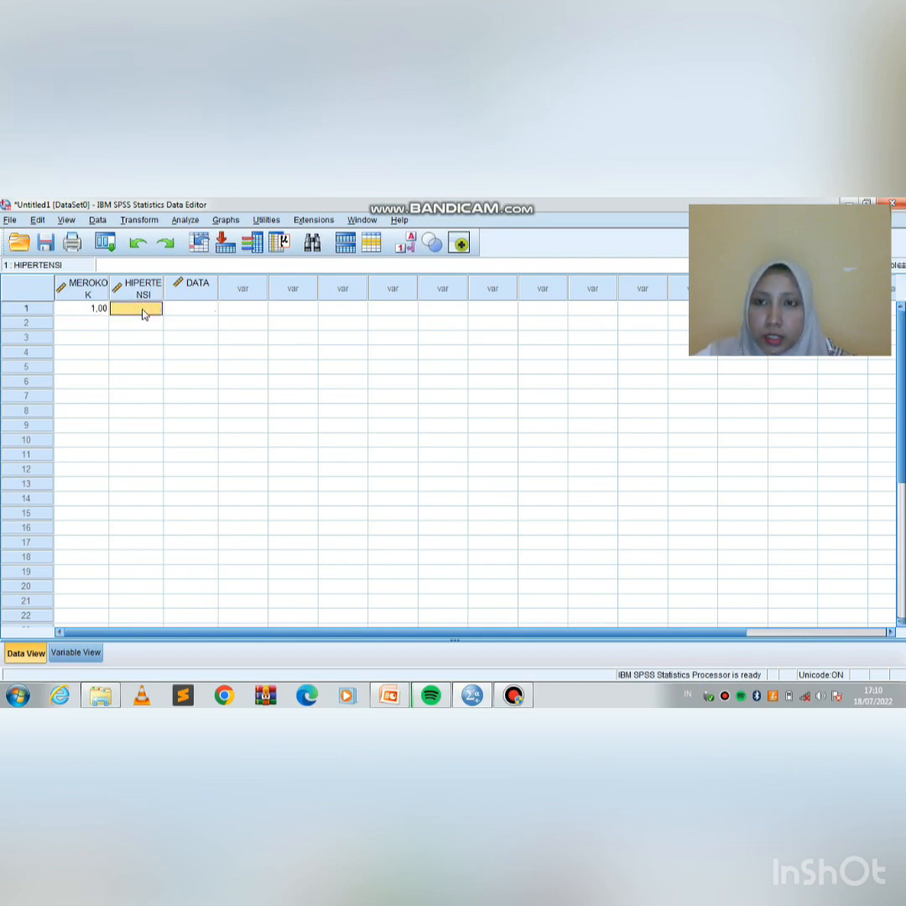
{"action": "type", "text": "1"}
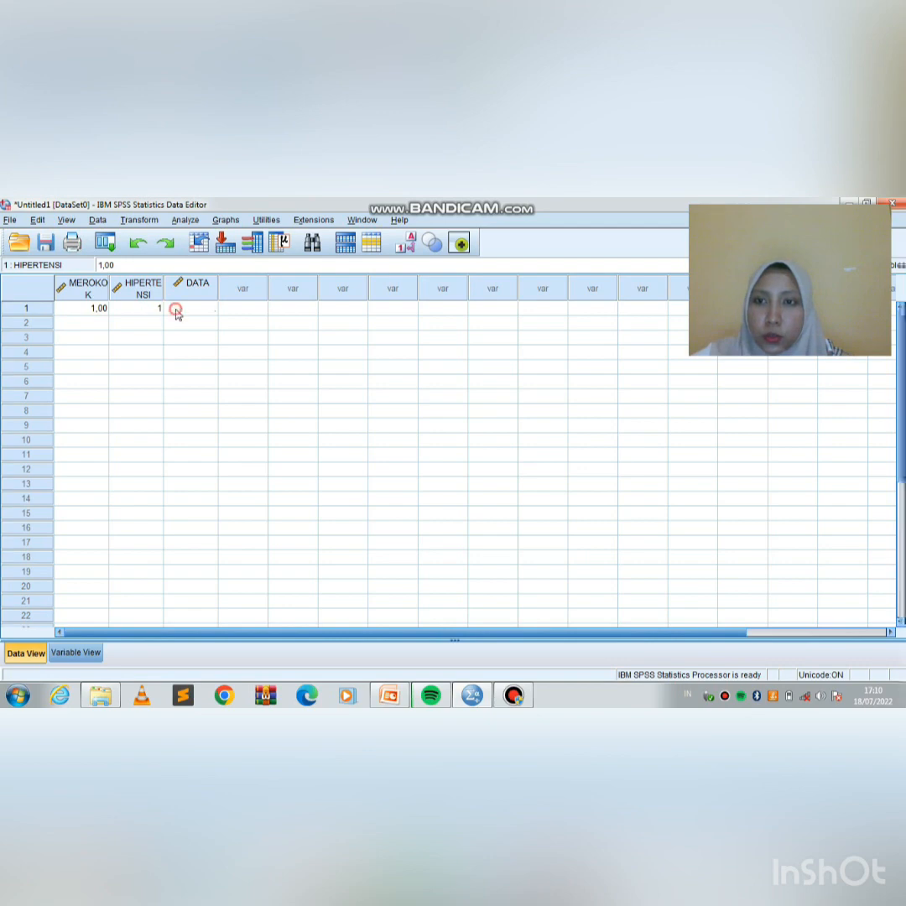
{"action": "left_click", "coordinate": [176, 312]}
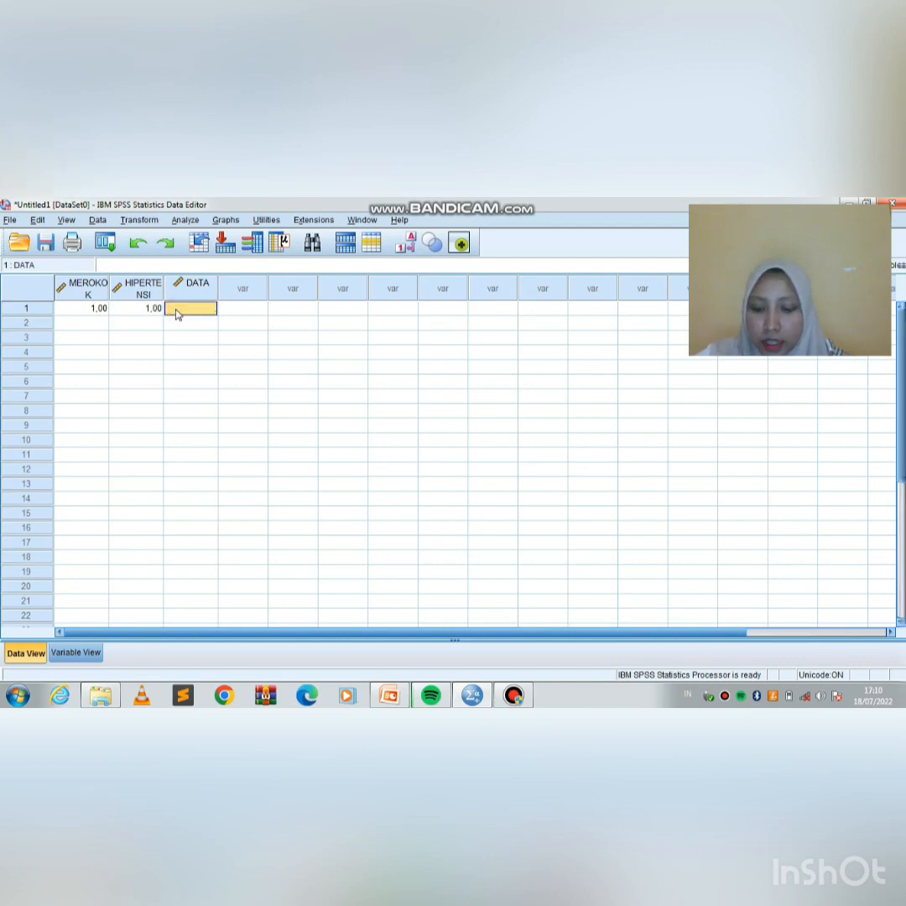
{"action": "type", "text": "45"}
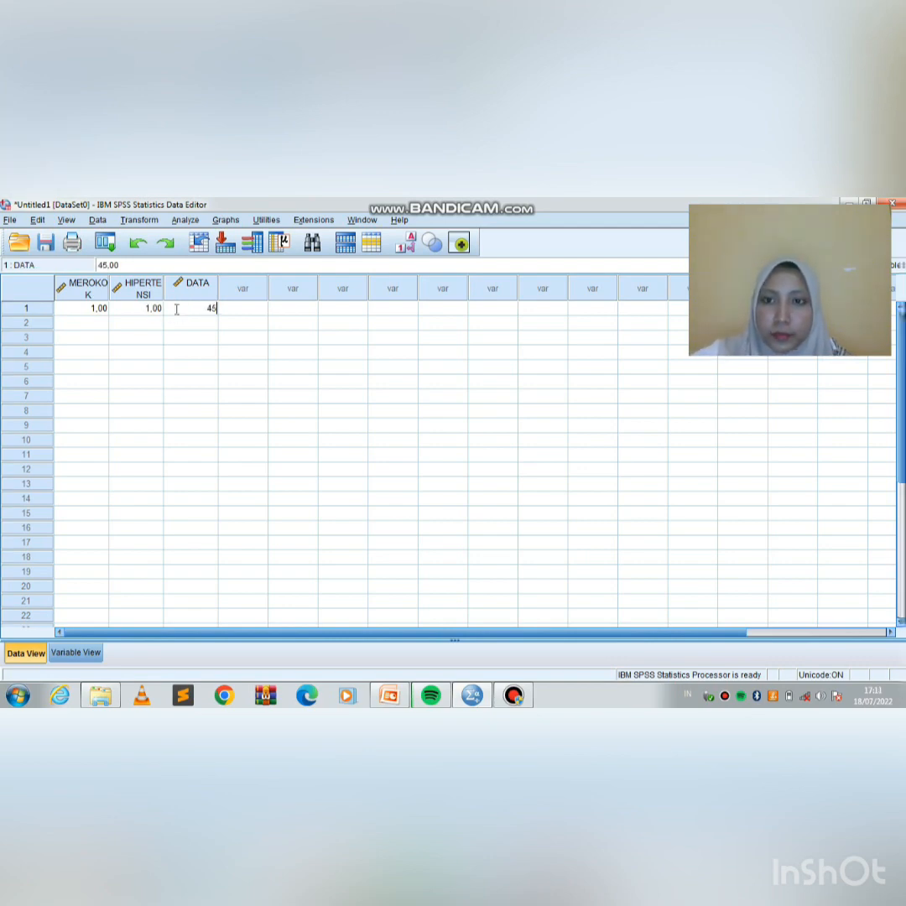
- Enter the second case with MEROKOK 1, HIPERTENSI 2 and DATA 40
{"action": "left_click", "coordinate": [73, 325]}
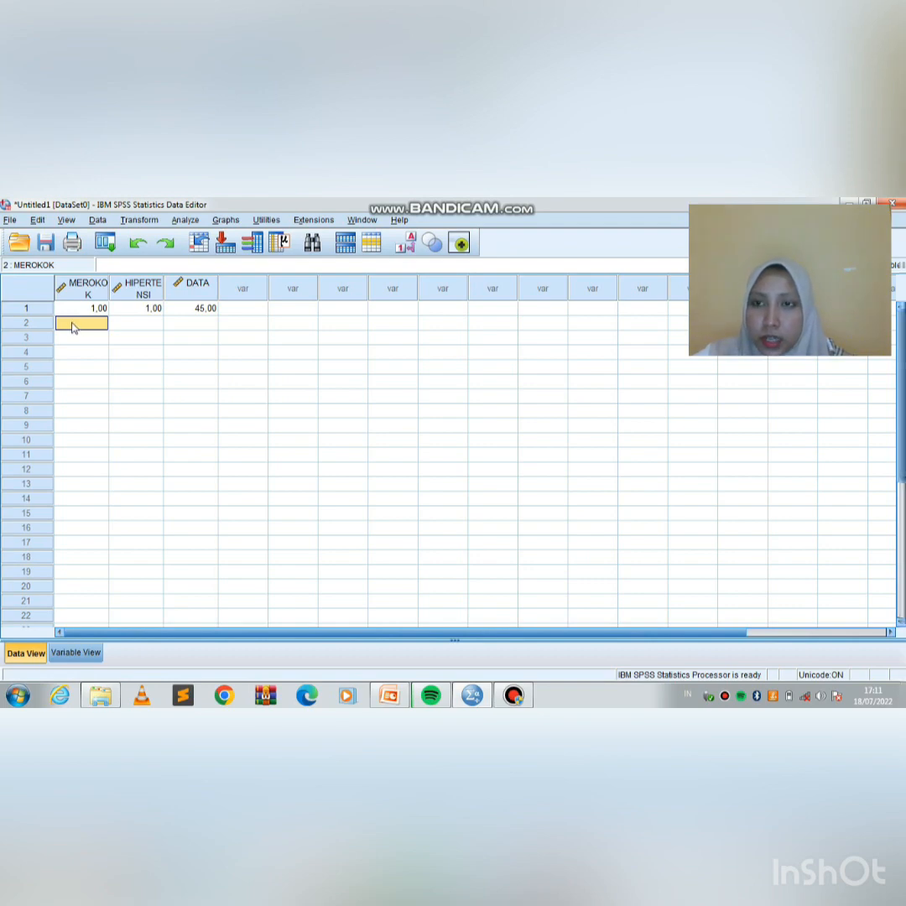
{"action": "type", "text": "1"}
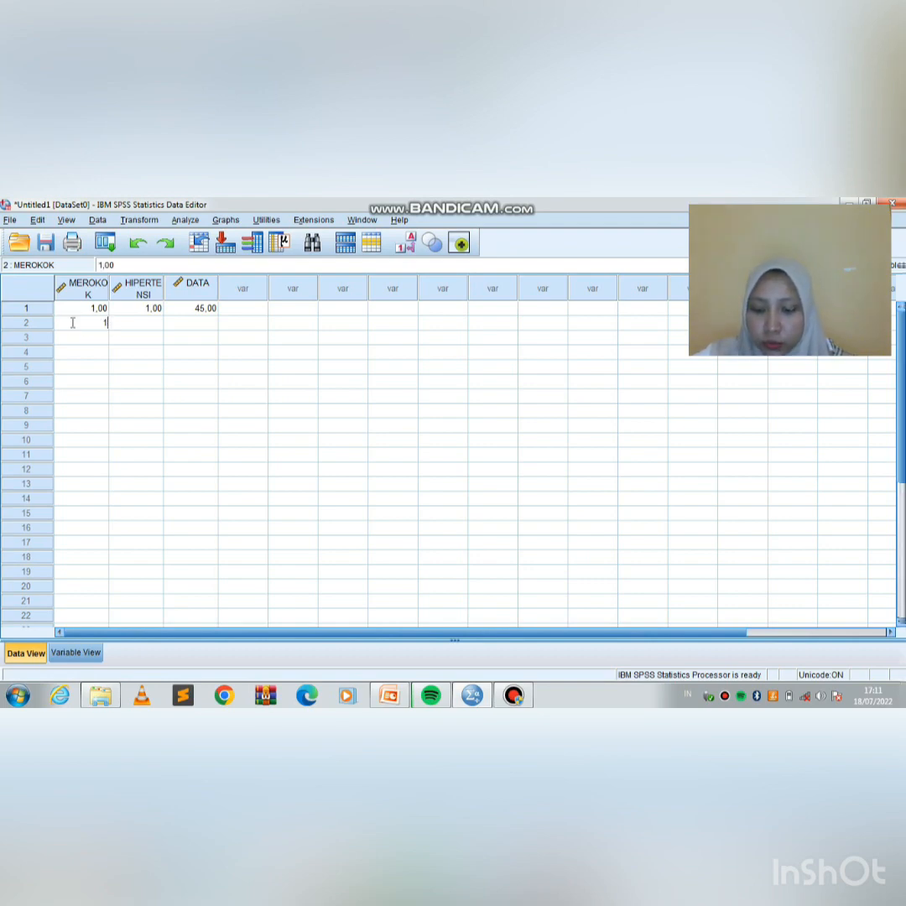
{"action": "left_click", "coordinate": [128, 327]}
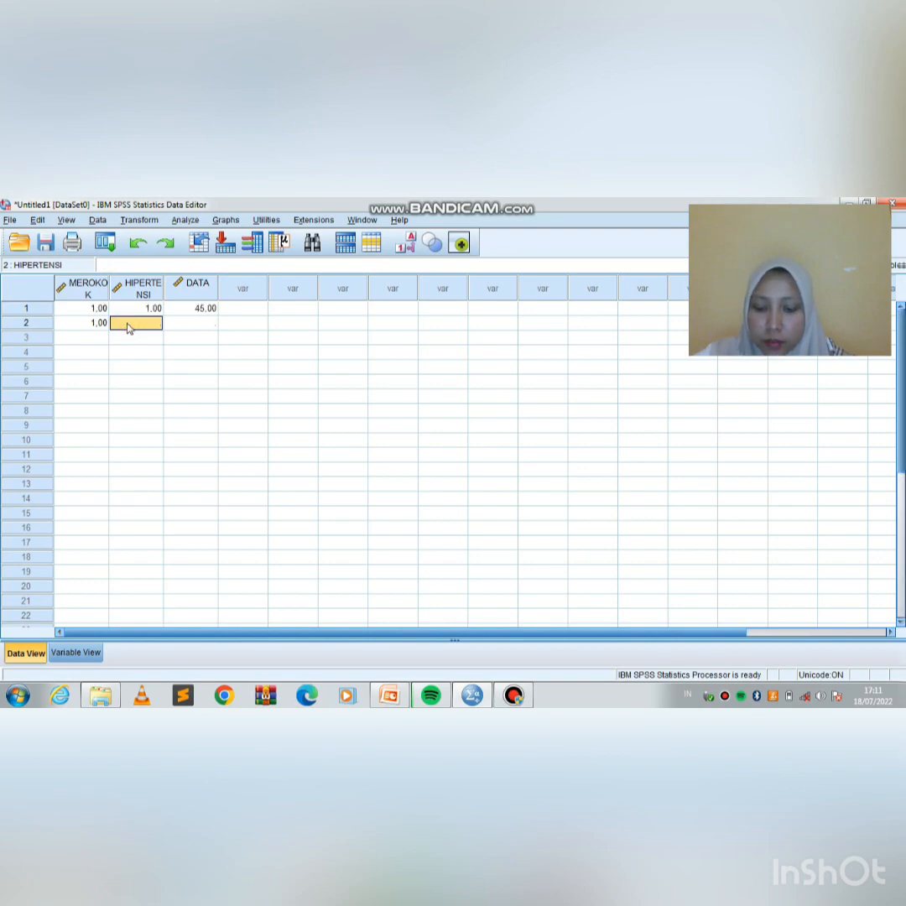
{"action": "type", "text": "2"}
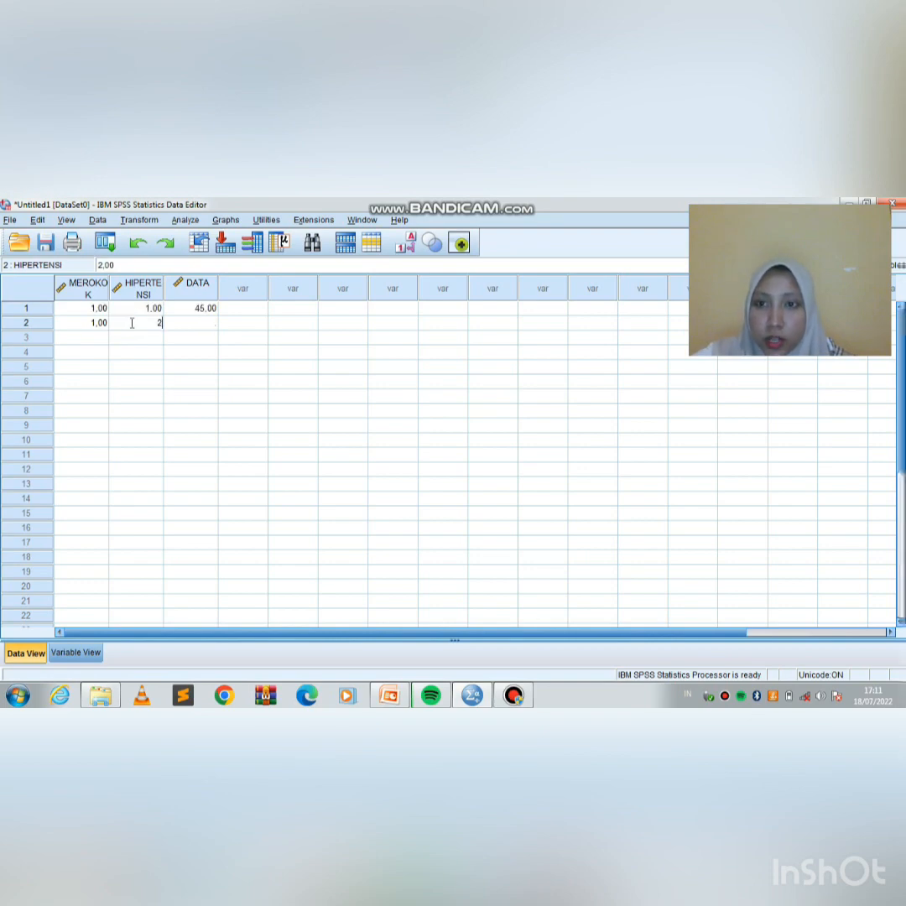
{"action": "left_click", "coordinate": [186, 330]}
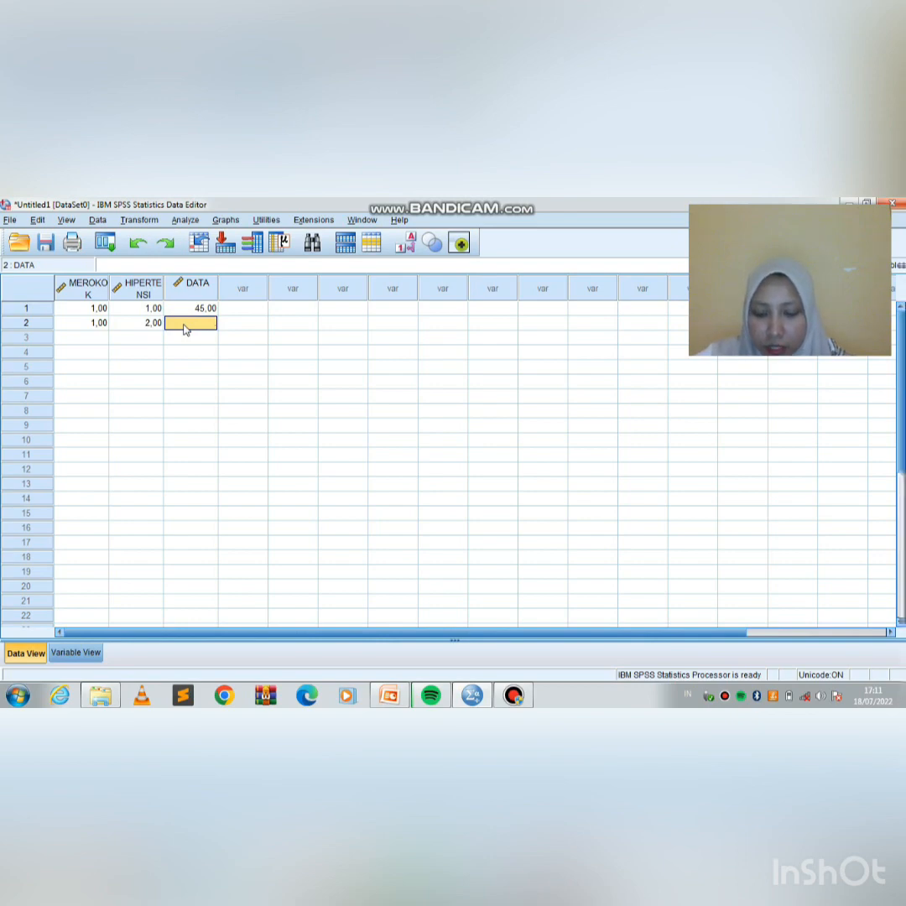
{"action": "type", "text": "40"}
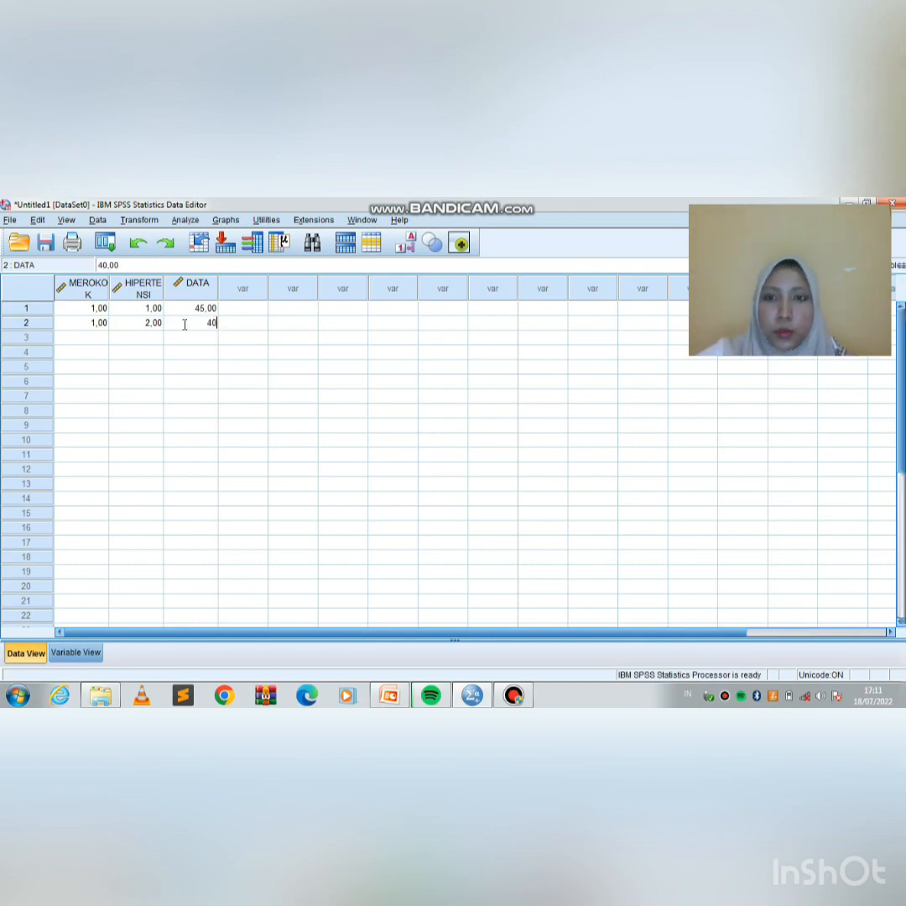
- Enter the third case with MEROKOK 2, HIPERTENSI 1 and DATA 35
{"action": "left_click", "coordinate": [98, 336]}
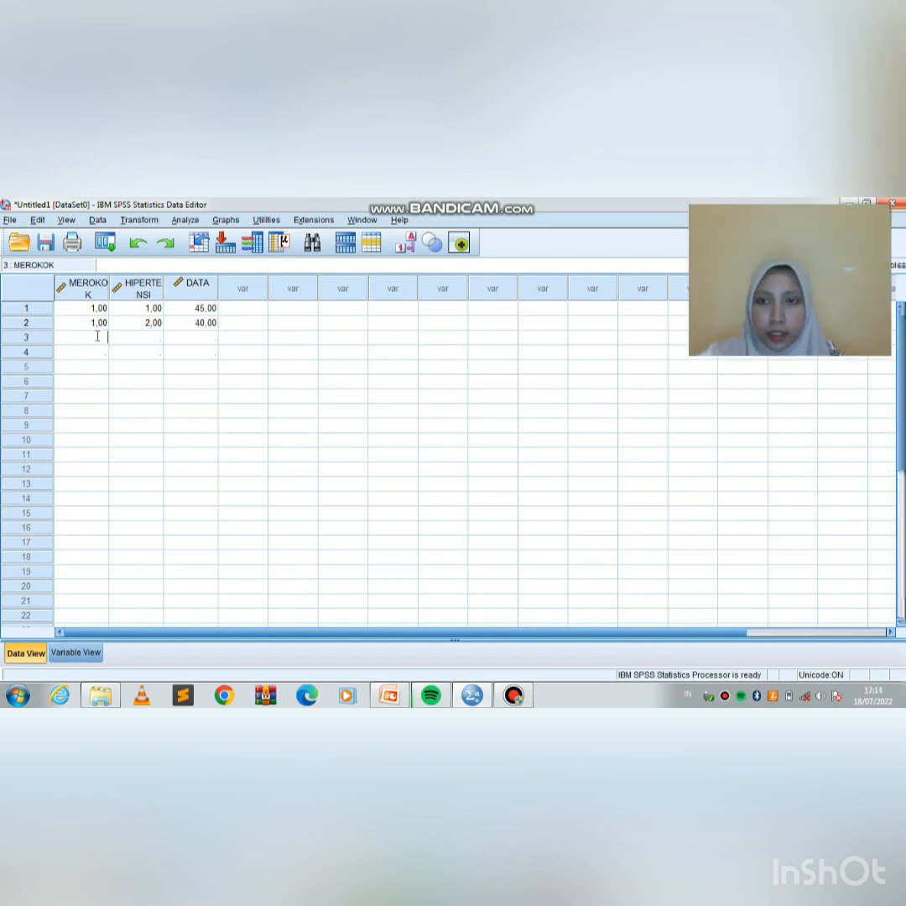
{"action": "type", "text": "2"}
{"action": "left_click", "coordinate": [141, 338]}
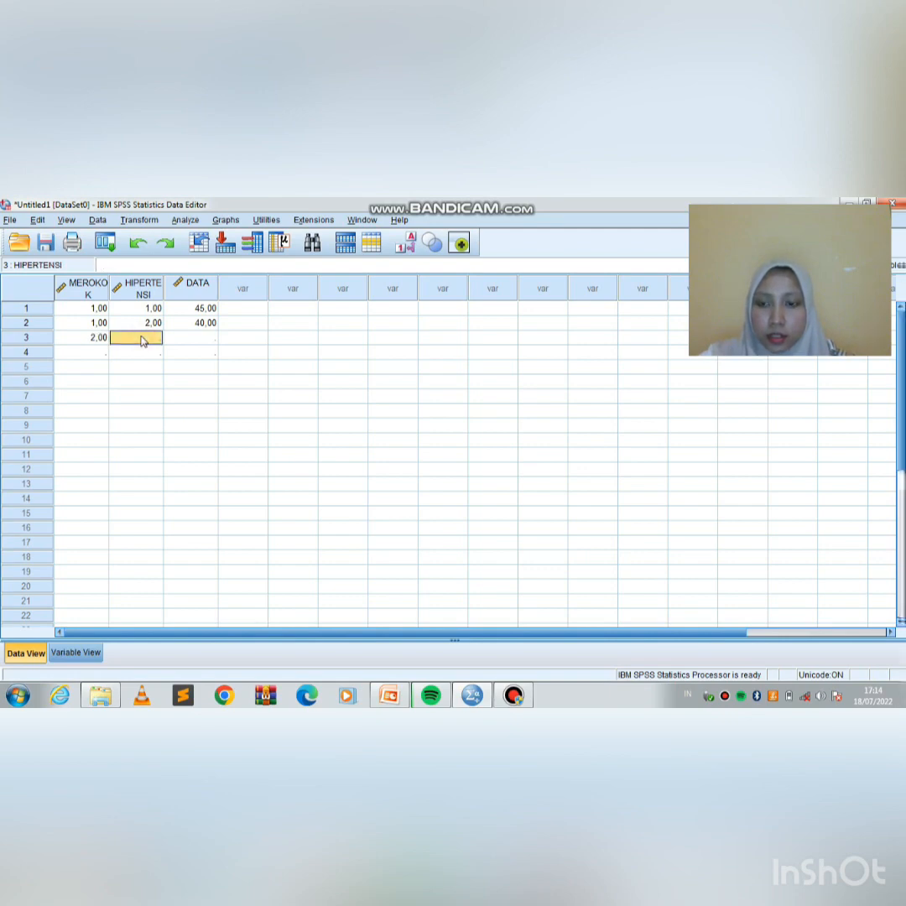
{"action": "type", "text": "1"}
{"action": "left_click", "coordinate": [176, 342]}
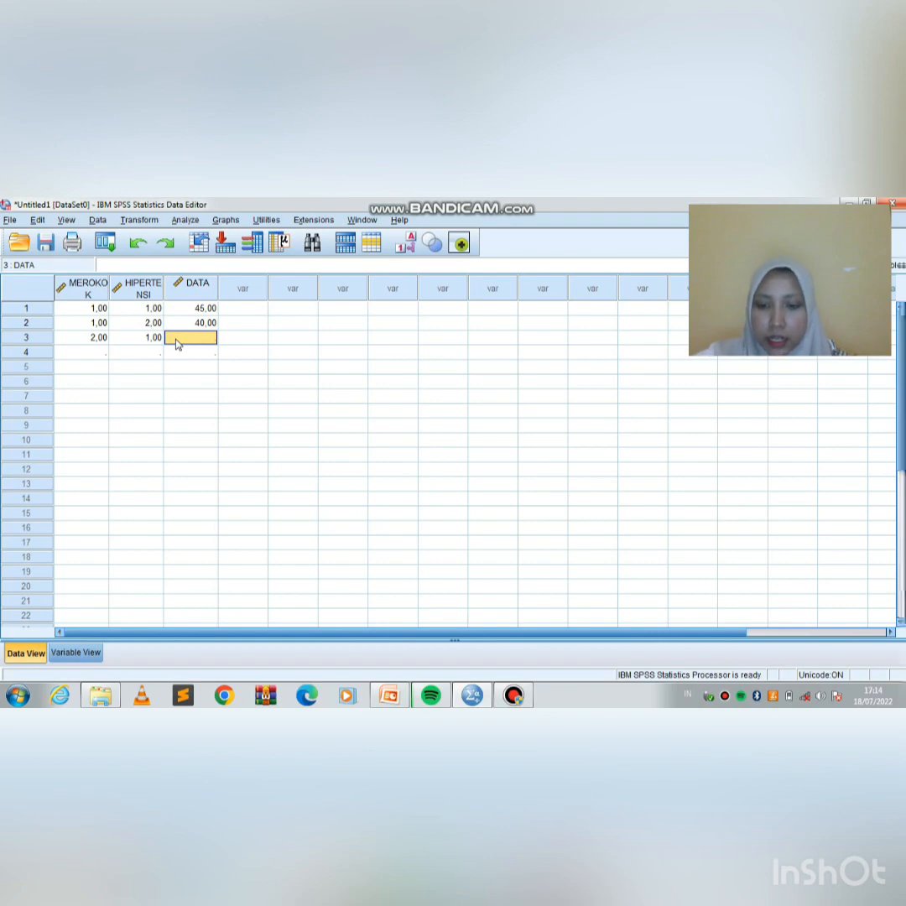
{"action": "type", "text": "35"}
- Enter the fourth case with MEROKOK 2, HIPERTENSI 2 and DATA 20
{"action": "left_click", "coordinate": [90, 356]}
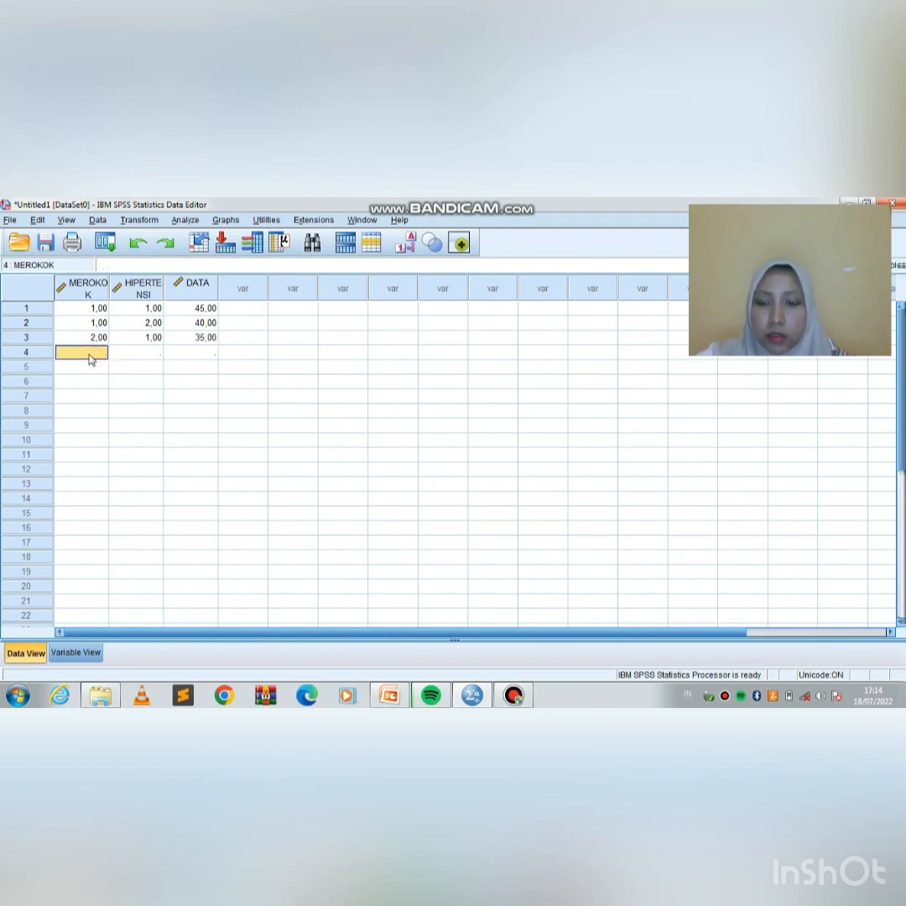
{"action": "type", "text": "2"}
{"action": "left_click", "coordinate": [147, 353]}
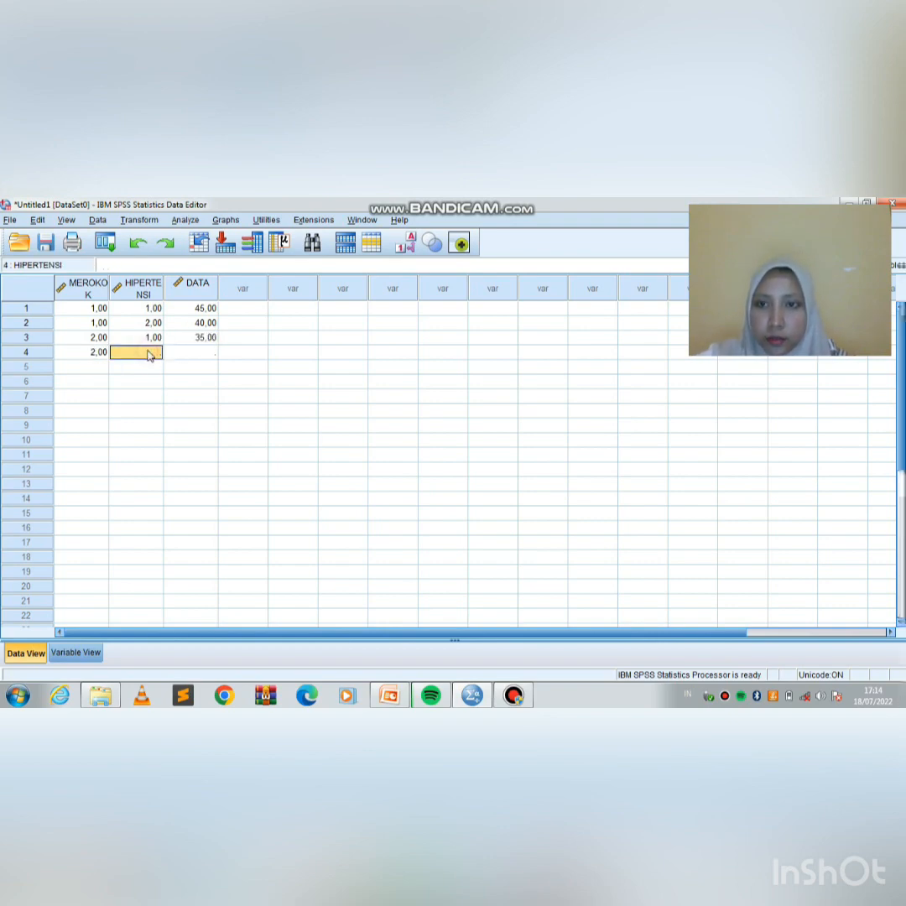
{"action": "type", "text": "2"}
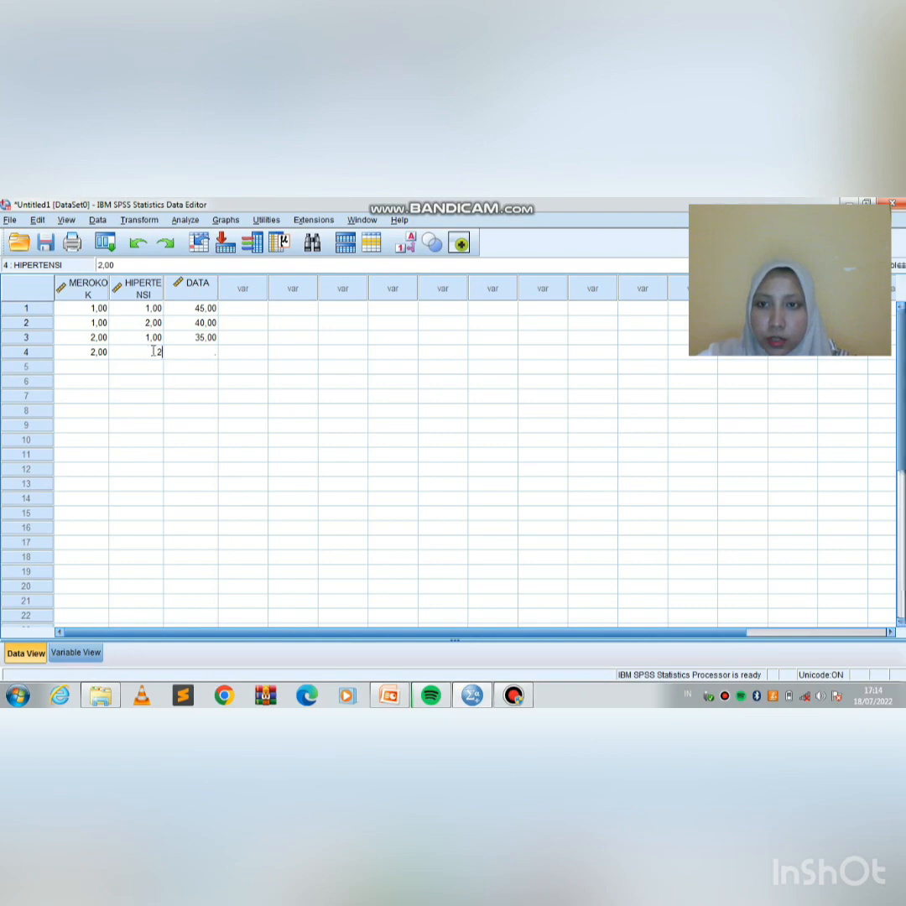
{"action": "left_click", "coordinate": [188, 356]}
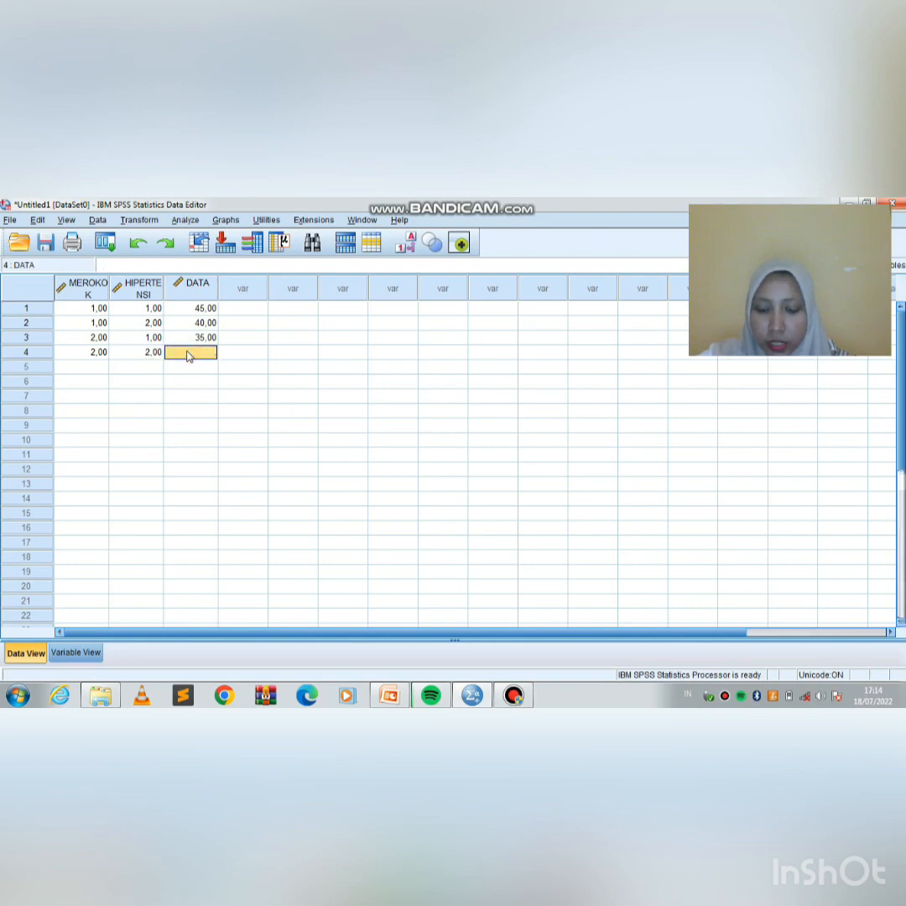
{"action": "type", "text": "20"}
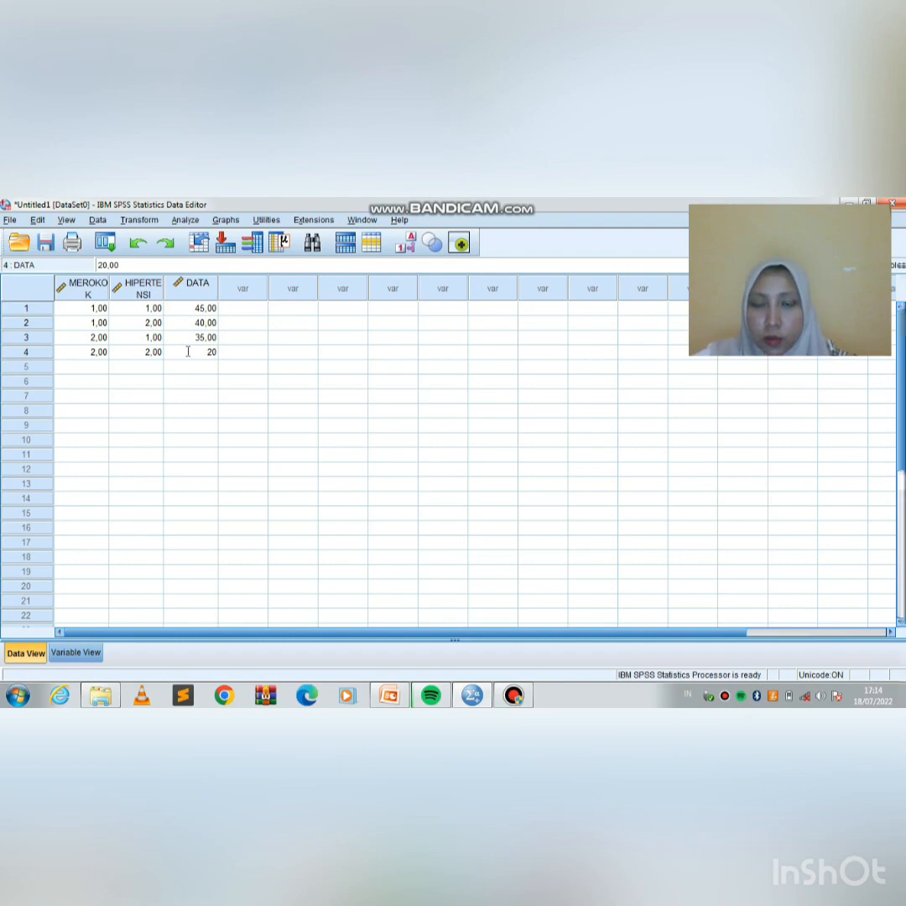
{"action": "left_click", "coordinate": [182, 426]}
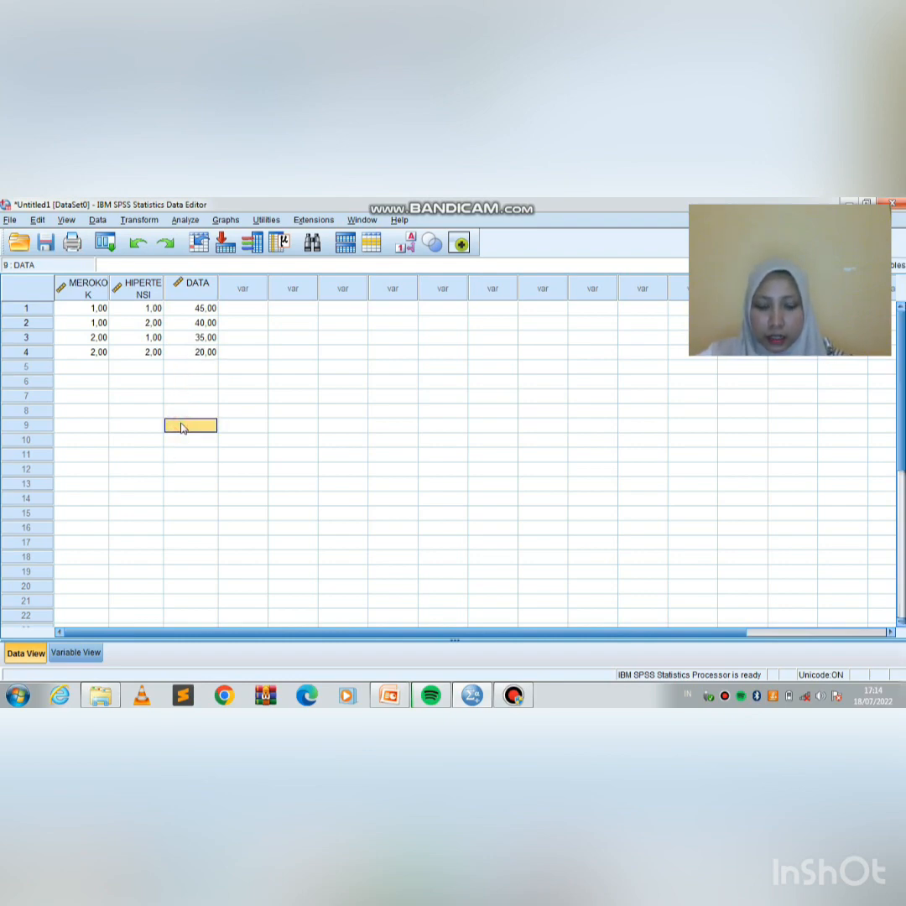
- Weight the cases by DATA as the frequency variable
{"action": "left_click", "coordinate": [95, 220]}
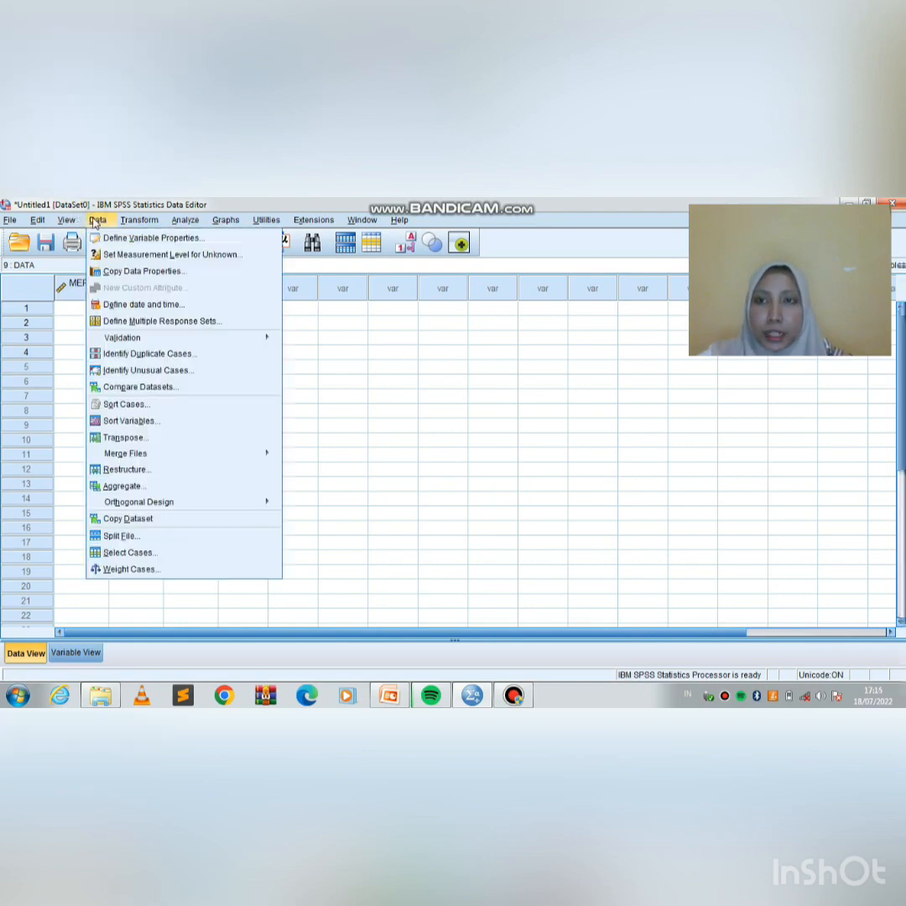
{"action": "left_click", "coordinate": [125, 570]}
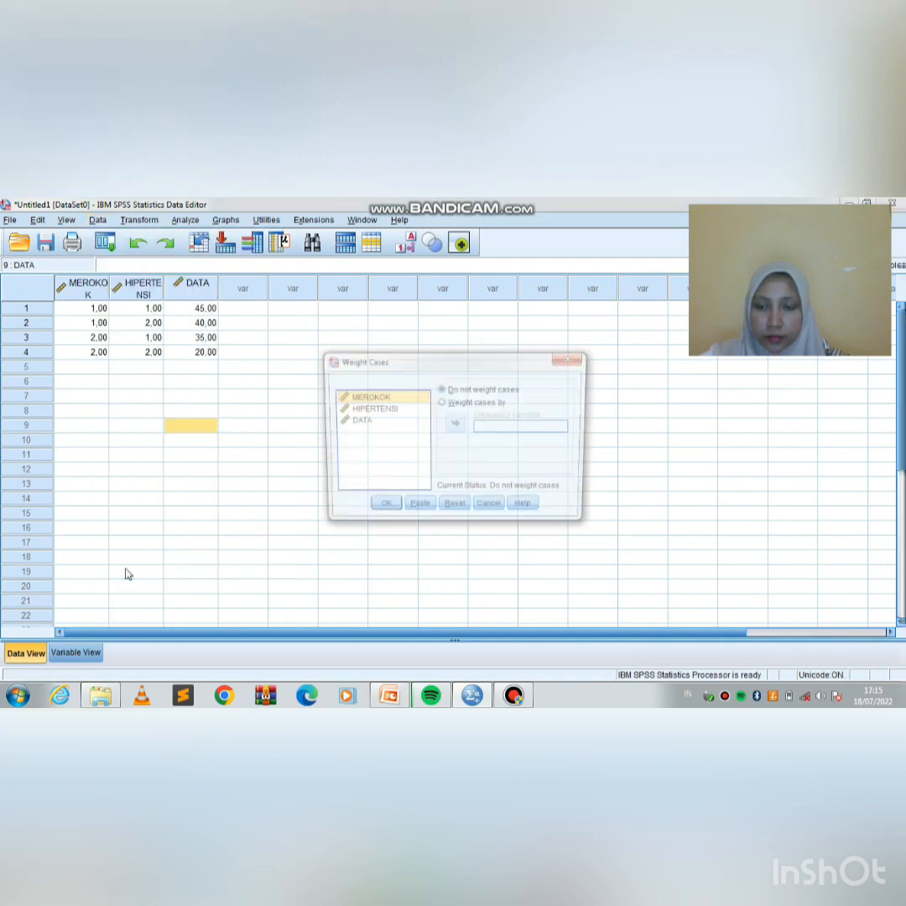
{"action": "left_click", "coordinate": [459, 405]}
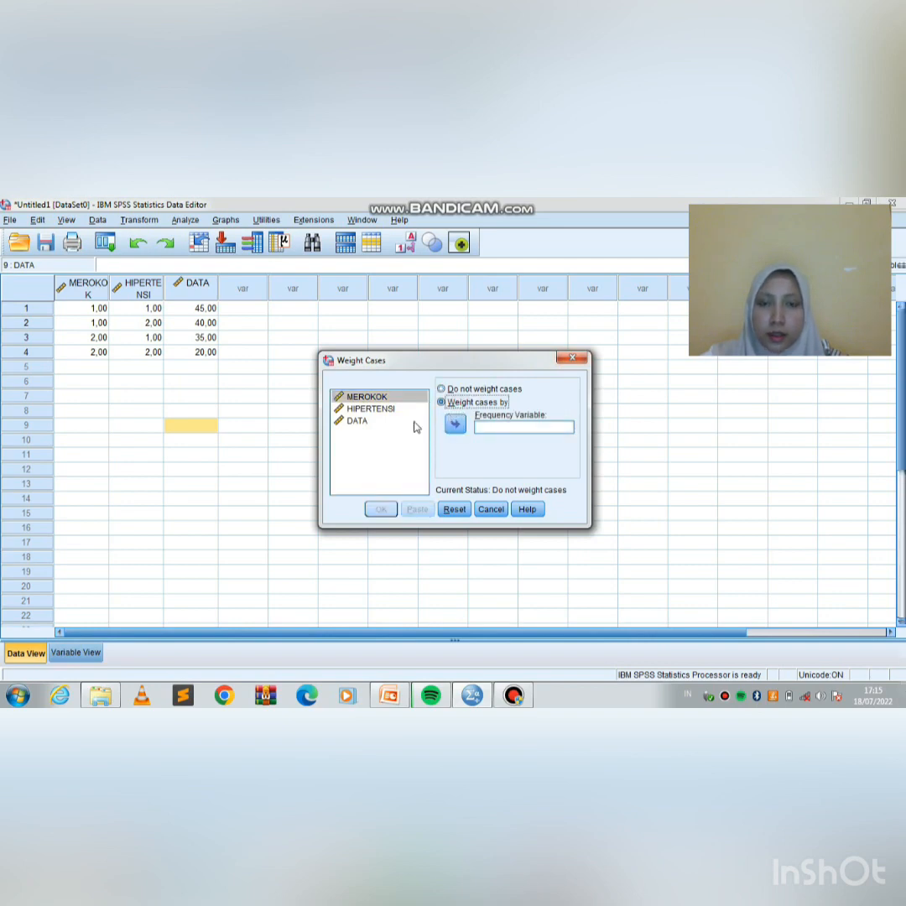
{"action": "left_click", "coordinate": [353, 421]}
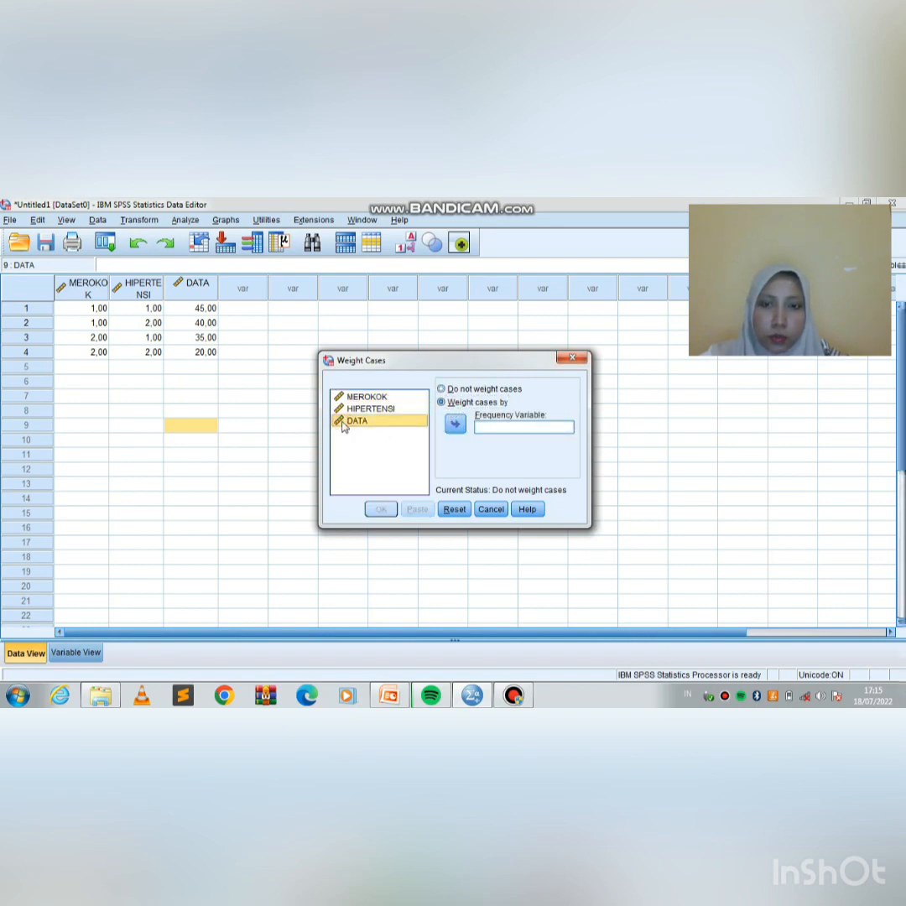
{"action": "left_click", "coordinate": [454, 425]}
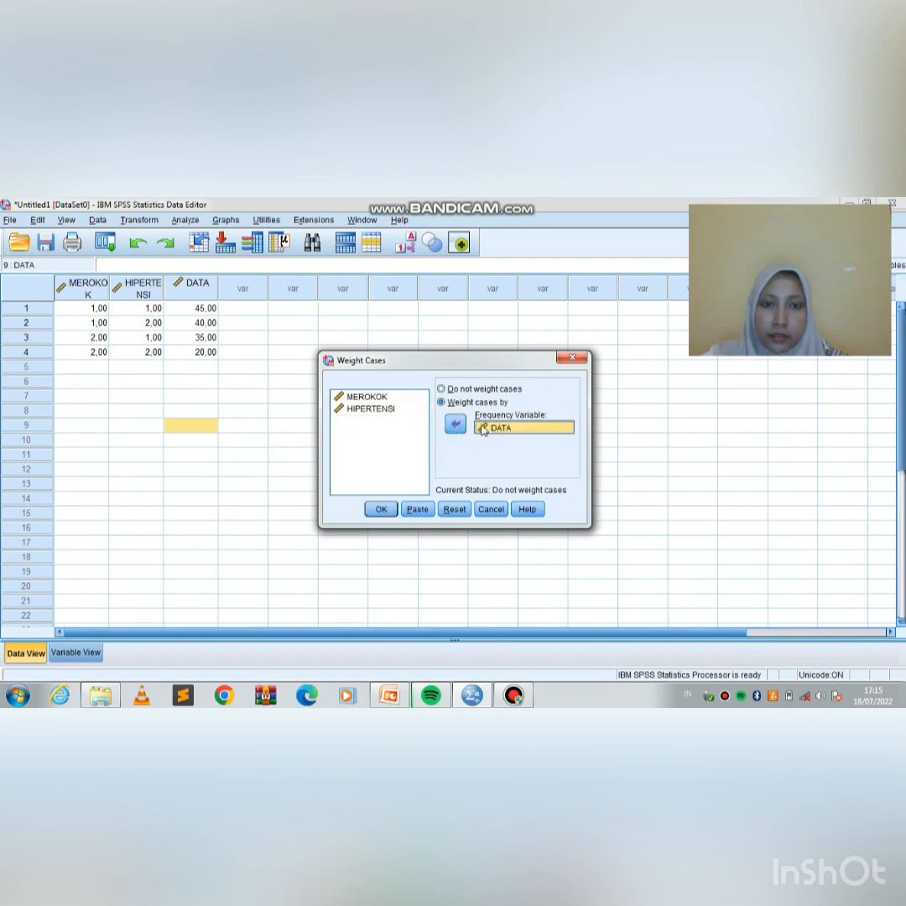
{"action": "left_click", "coordinate": [379, 509]}
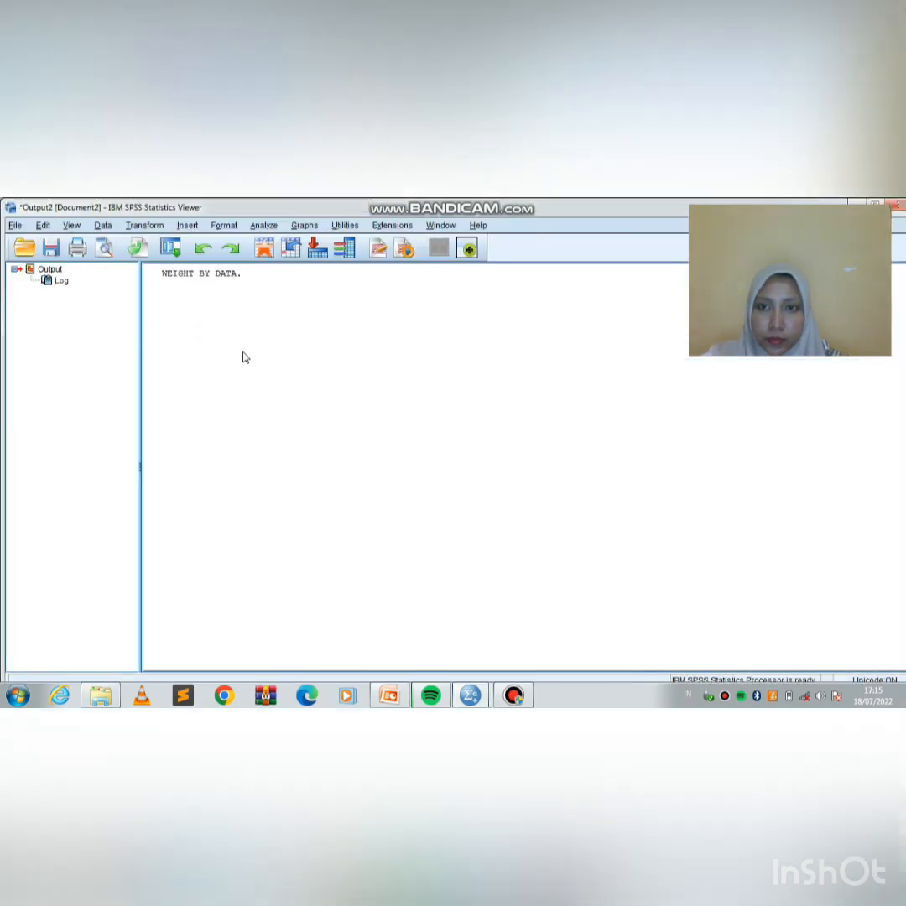
- Set up a Crosstabs analysis with MEROKOK in the rows and HIPERTENSI in the columns
{"action": "left_click", "coordinate": [265, 226]}
{"action": "mouse_move", "coordinate": [273, 259]}
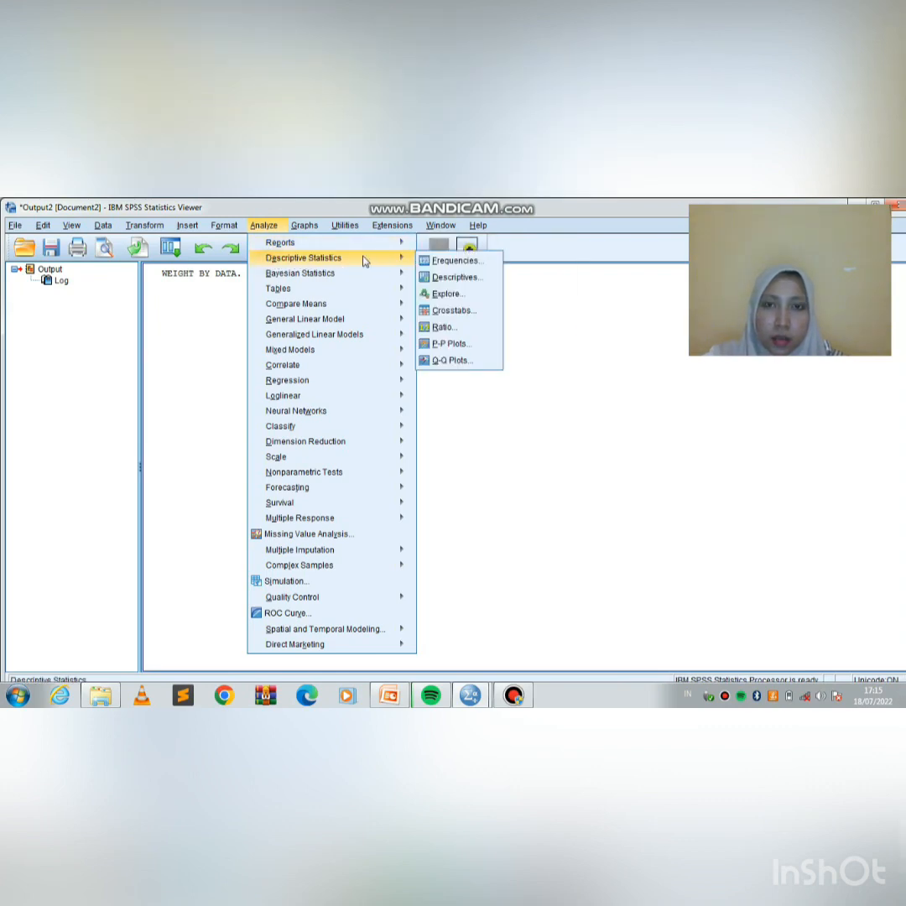
{"action": "left_click", "coordinate": [436, 312]}
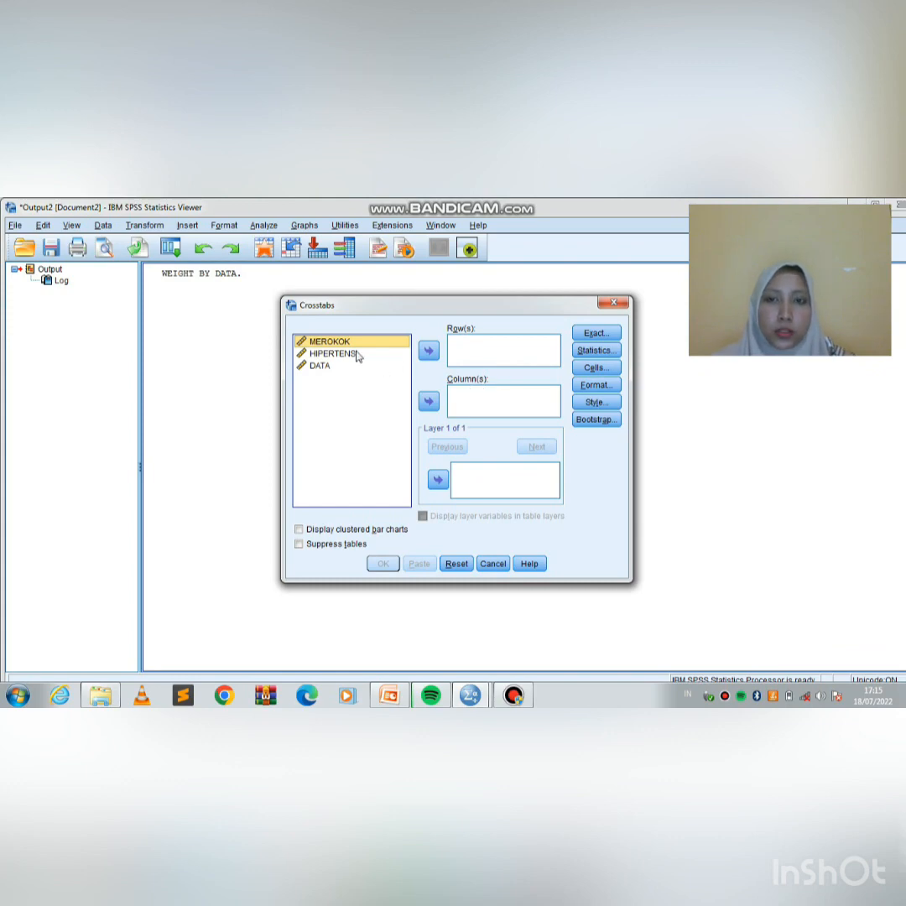
{"action": "left_click", "coordinate": [427, 352]}
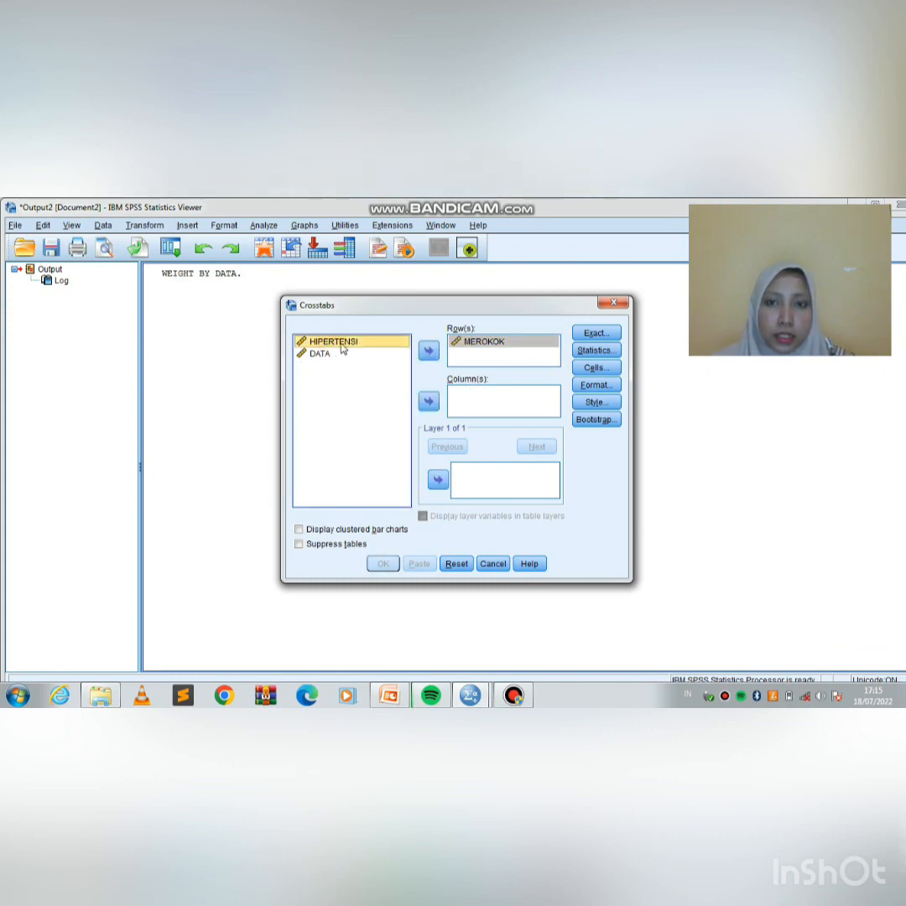
{"action": "left_click", "coordinate": [428, 401]}
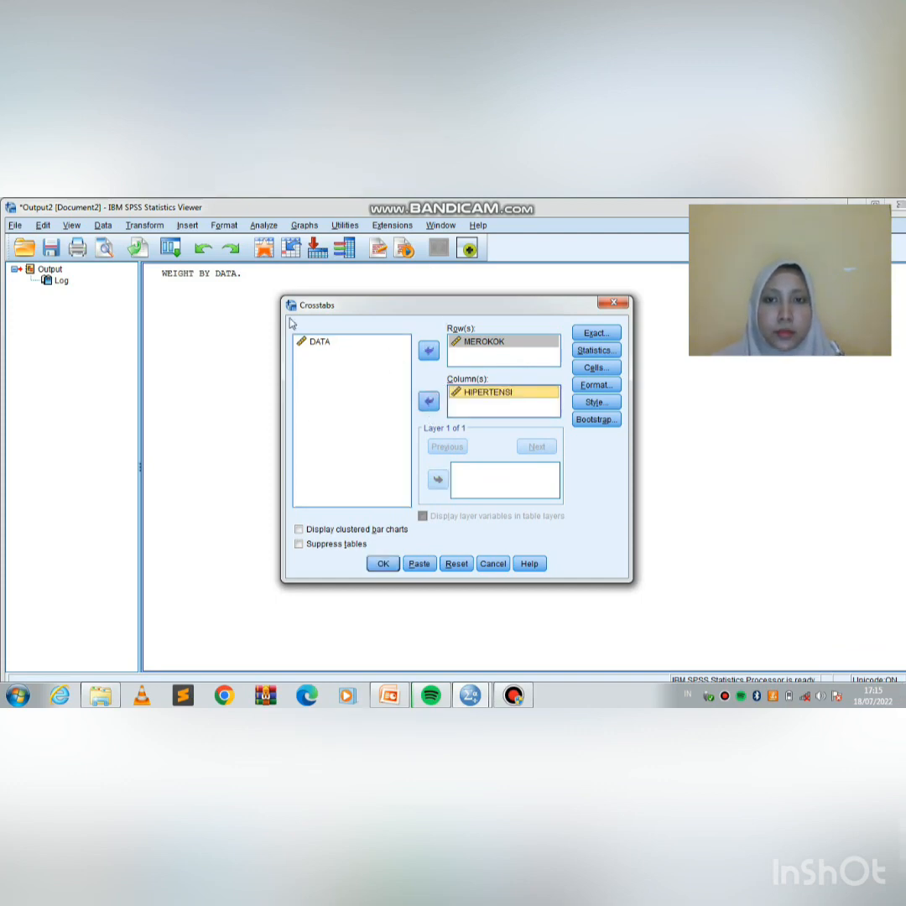
- Add the Chi-square statistic to the crosstab, run the analysis and view the Chi-Square Tests table
{"action": "left_click", "coordinate": [591, 352]}
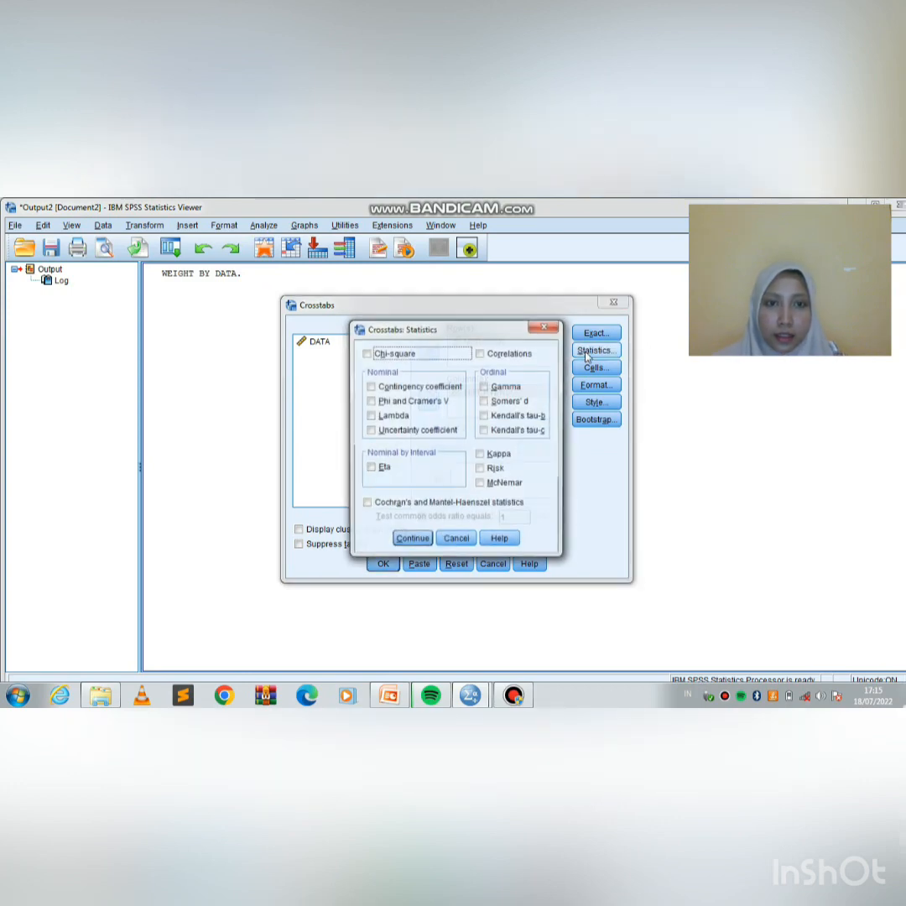
{"action": "left_click", "coordinate": [366, 353]}
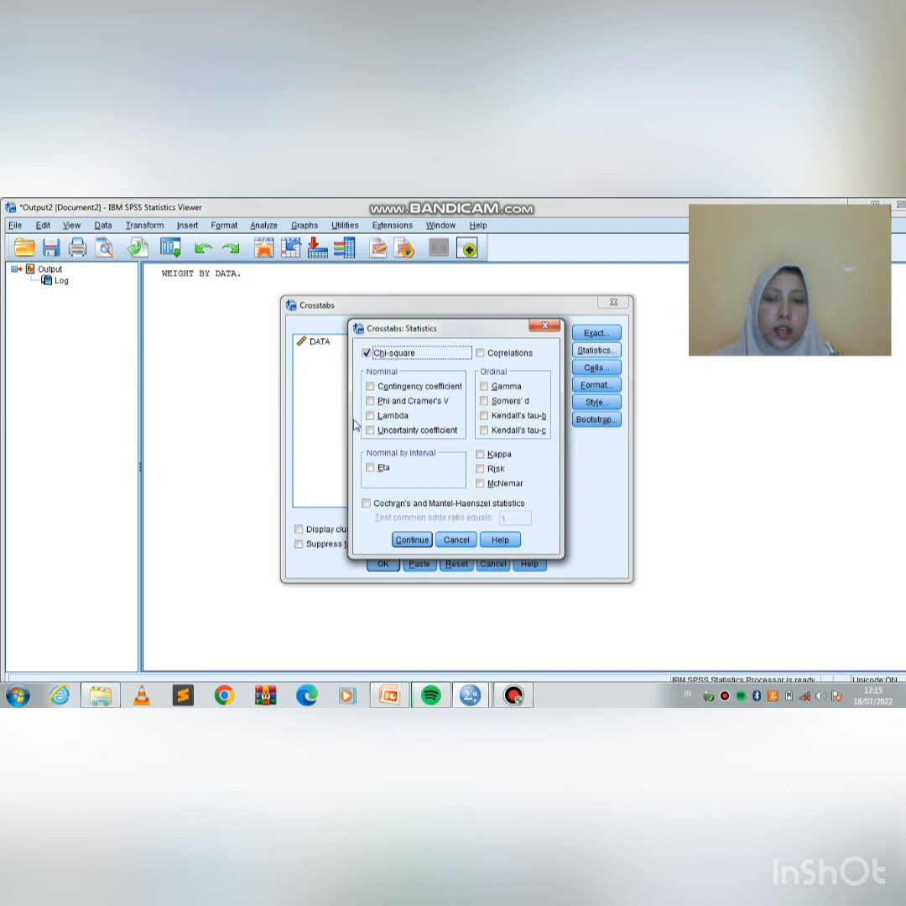
{"action": "left_click", "coordinate": [410, 541]}
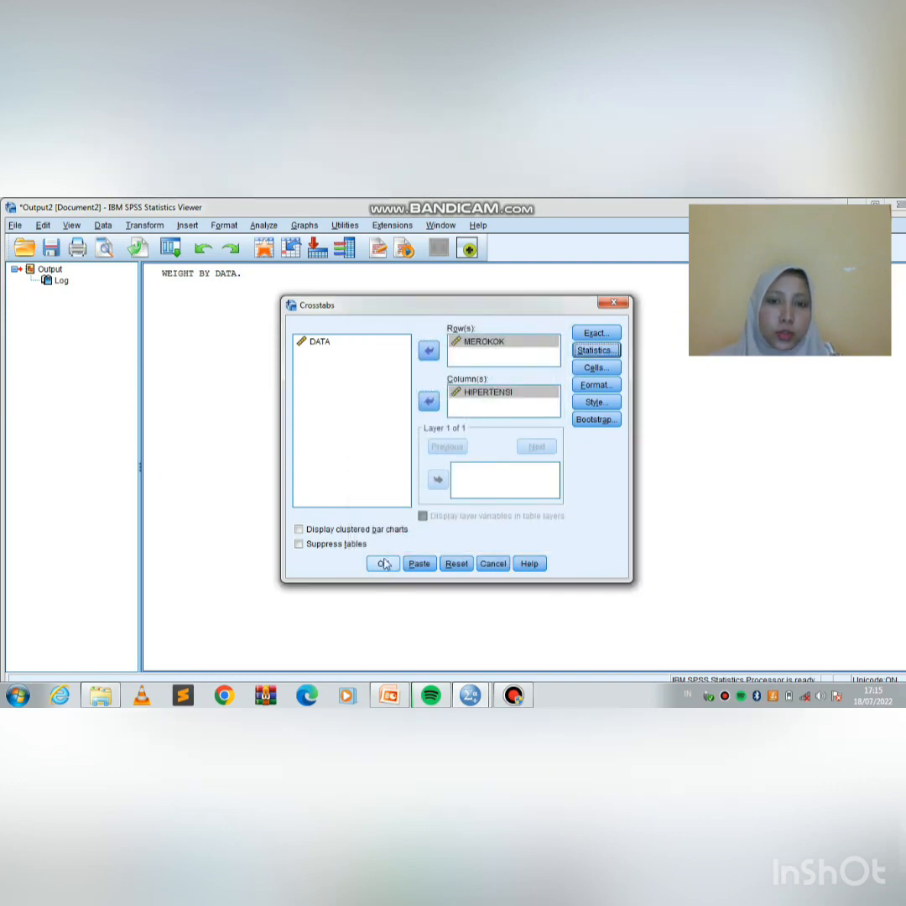
{"action": "left_click", "coordinate": [383, 565]}
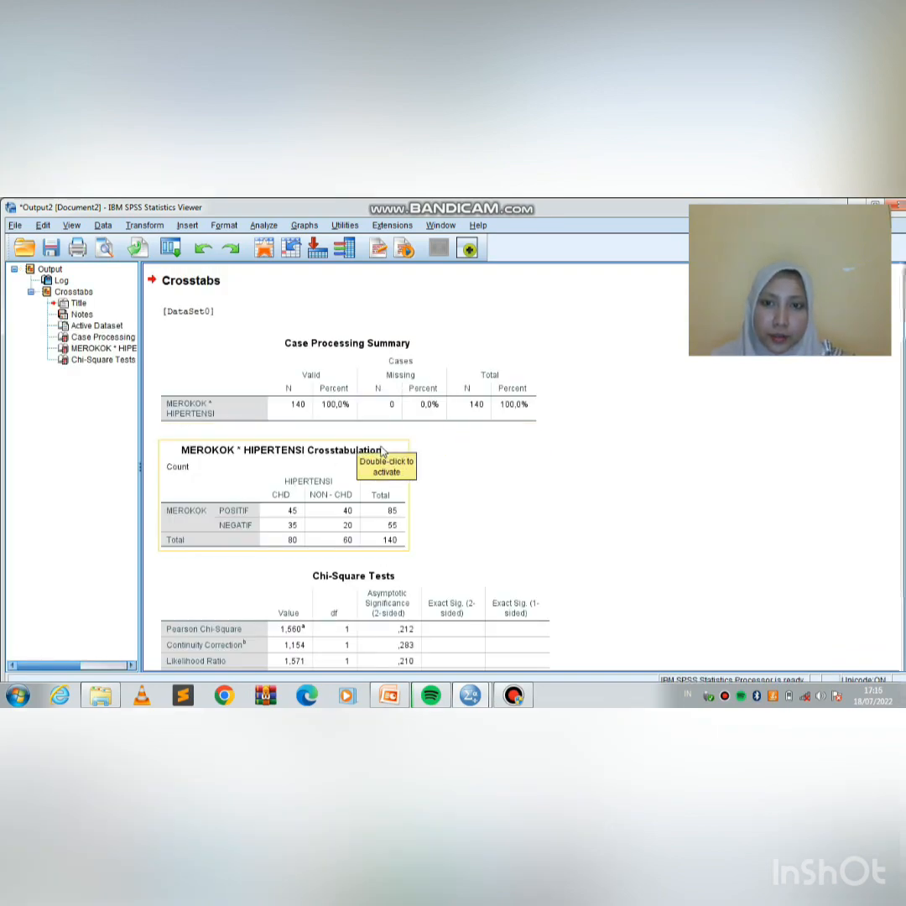
{"action": "scroll", "coordinate": [382, 451], "scroll_direction": "down", "scroll_amount": 1}
{"action": "scroll", "coordinate": [382, 451], "scroll_direction": "down", "scroll_amount": 1}
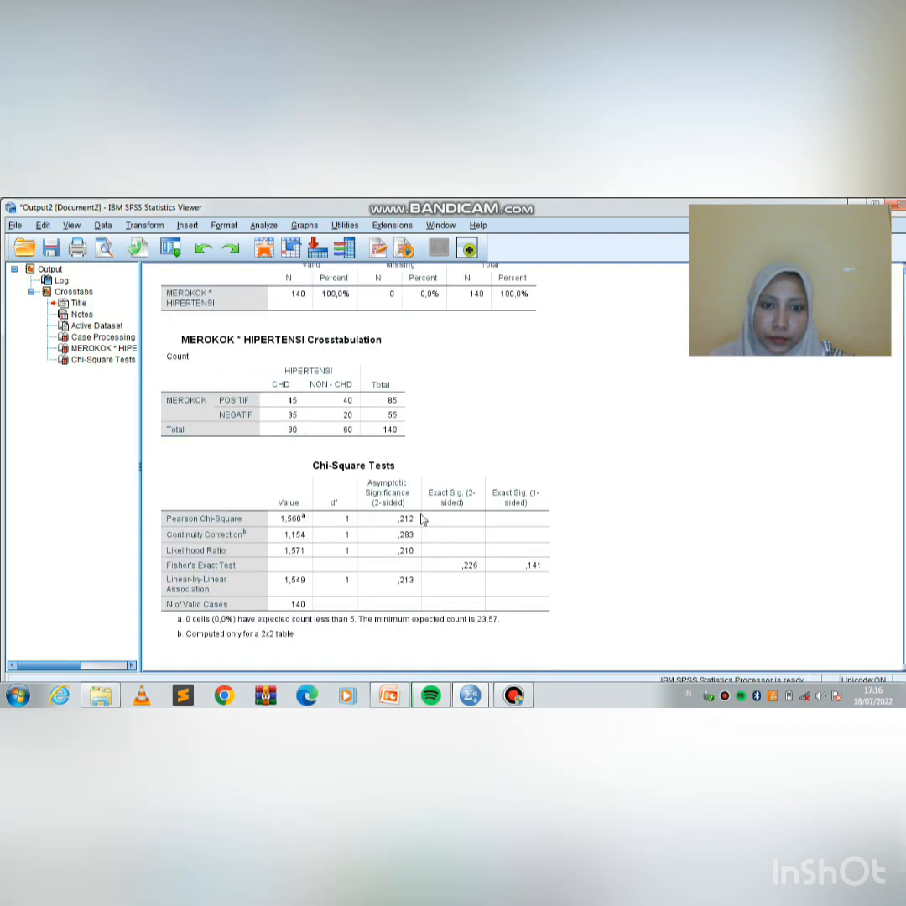